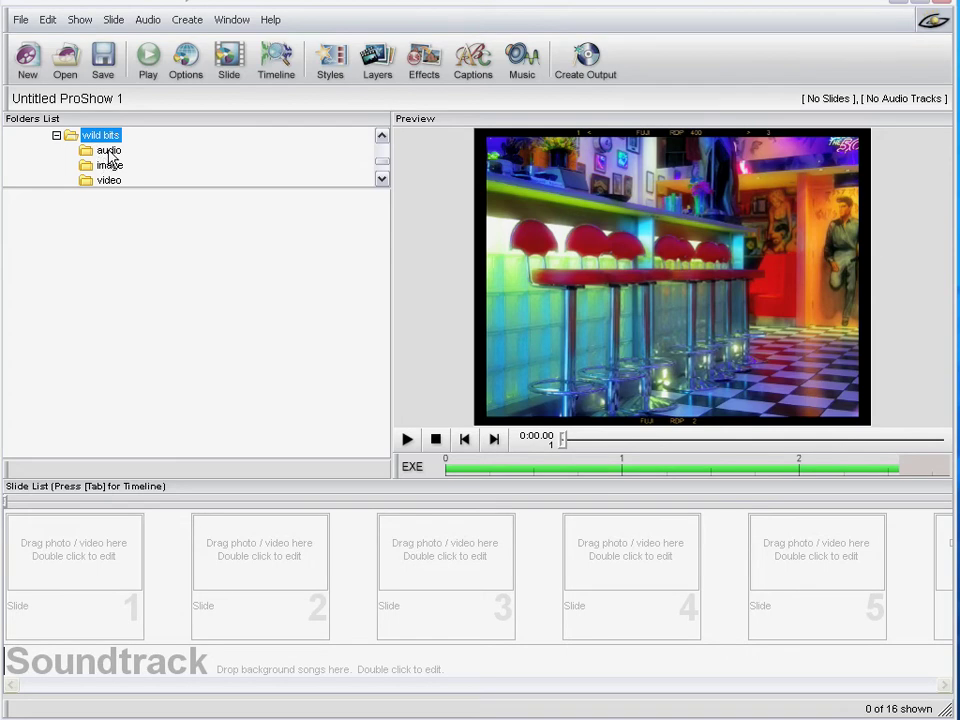
Browse the audio, image and video subfolders of the wild bits folder, ending on the image folder.
left_click(109, 151)
left_click(110, 167)
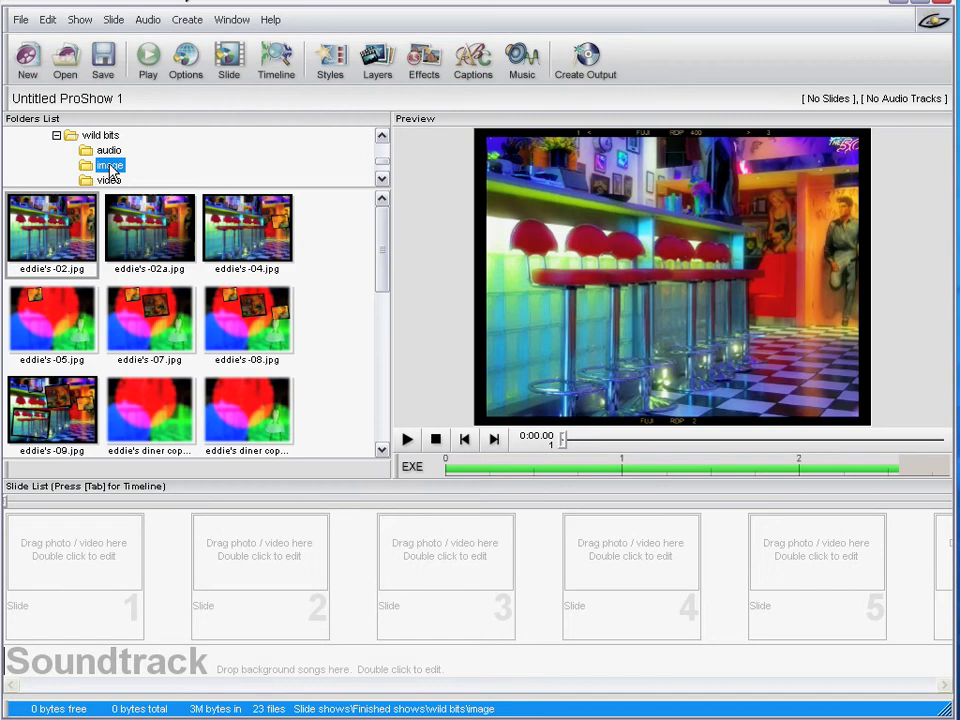
left_click(110, 181)
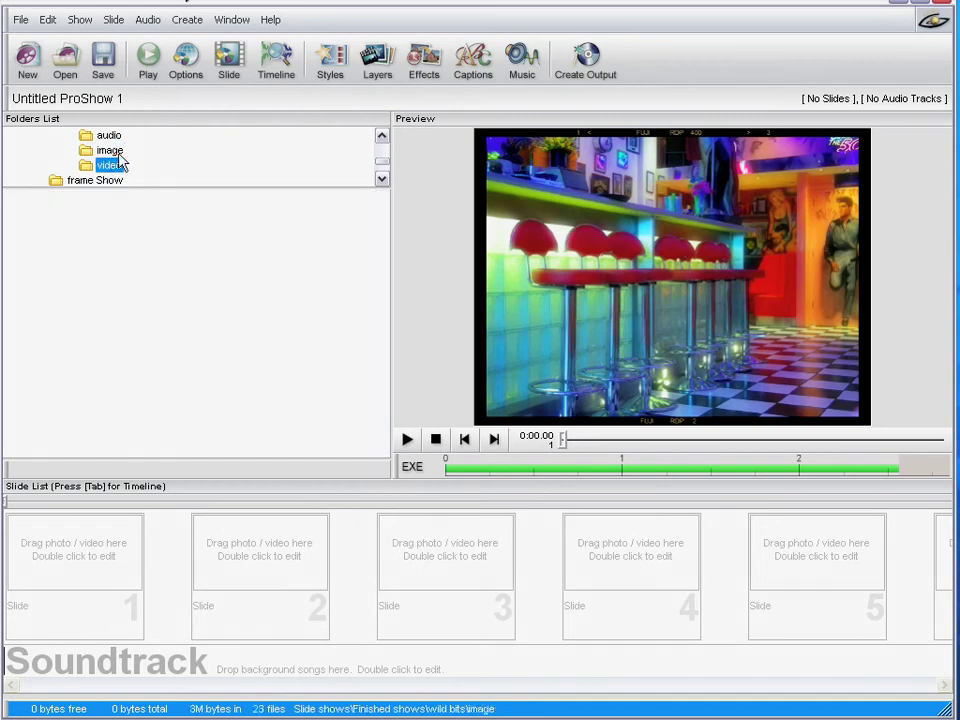
left_click(381, 135)
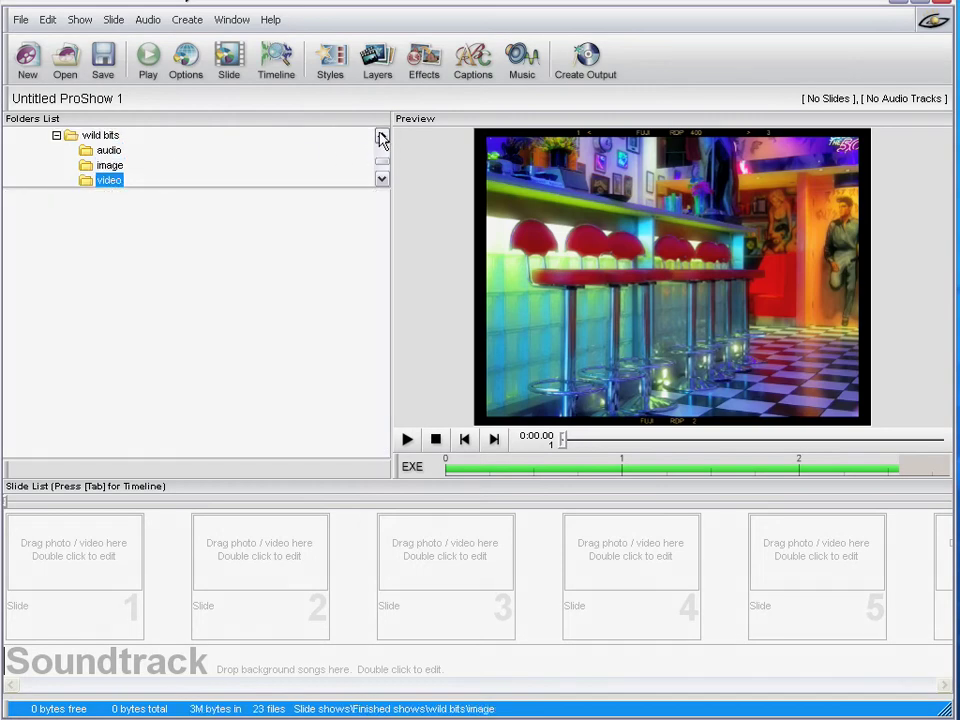
left_click(108, 165)
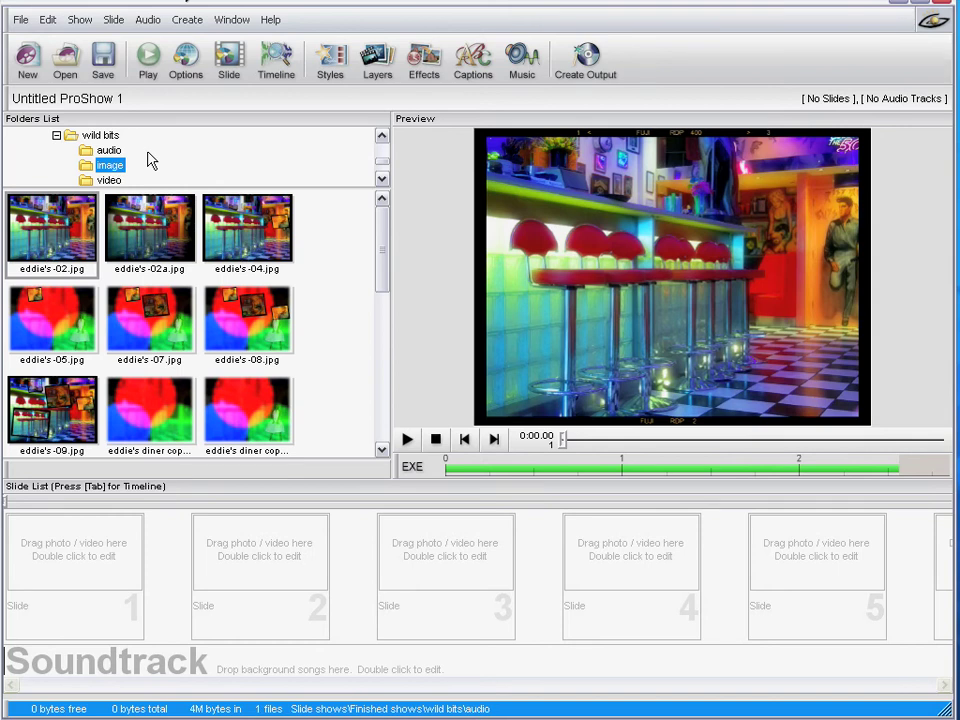
Delete the wild bits show file from the wild bits folder while choosing a show to open.
left_click(66, 62)
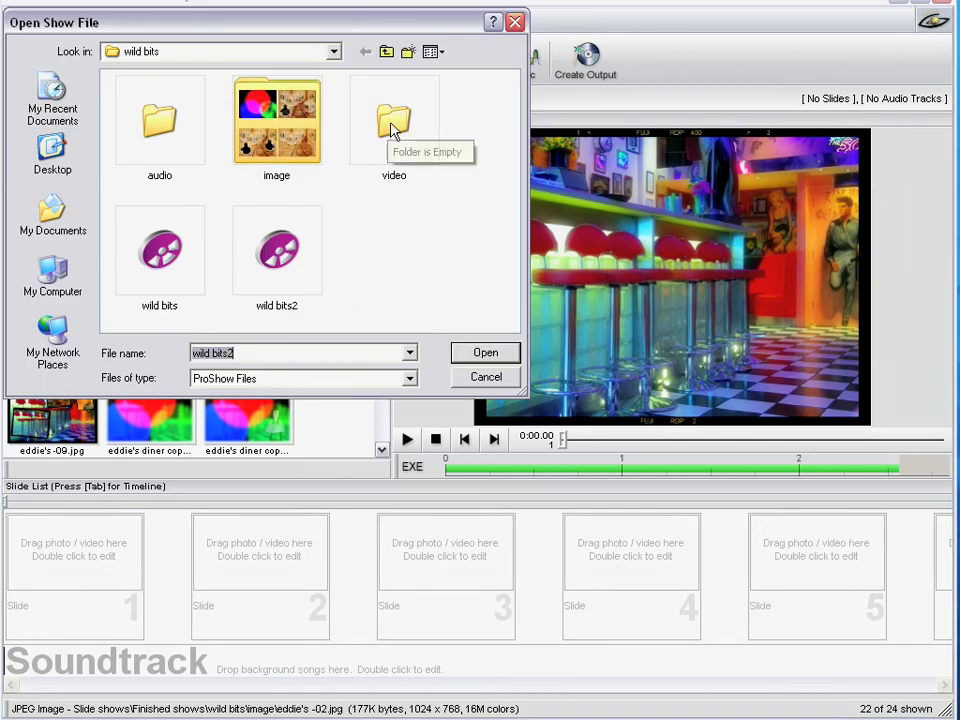
left_click(150, 258)
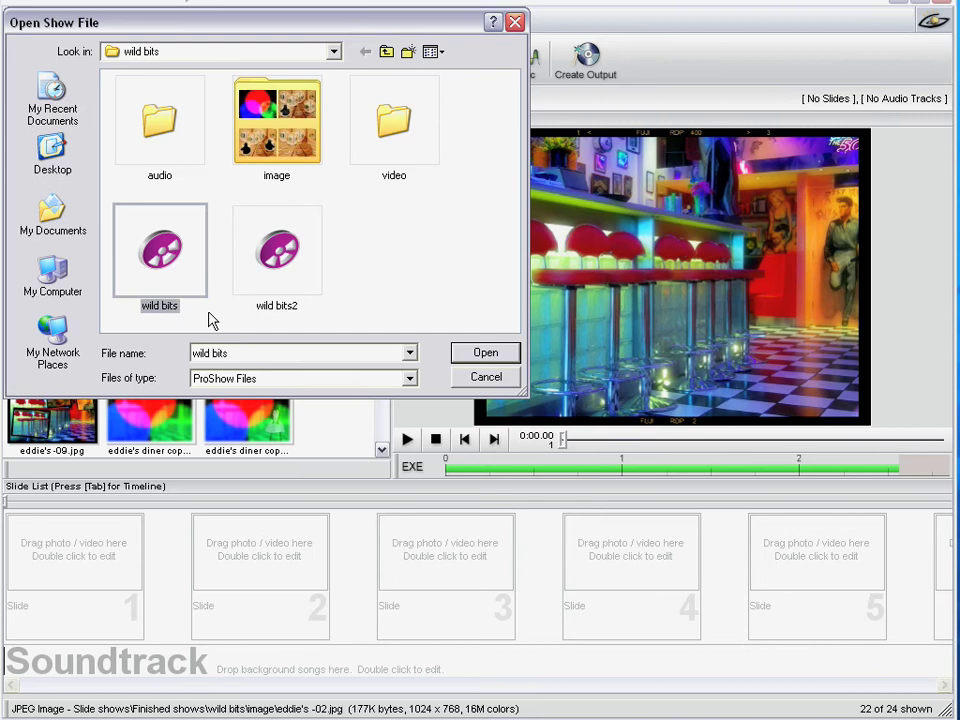
right_click(155, 253)
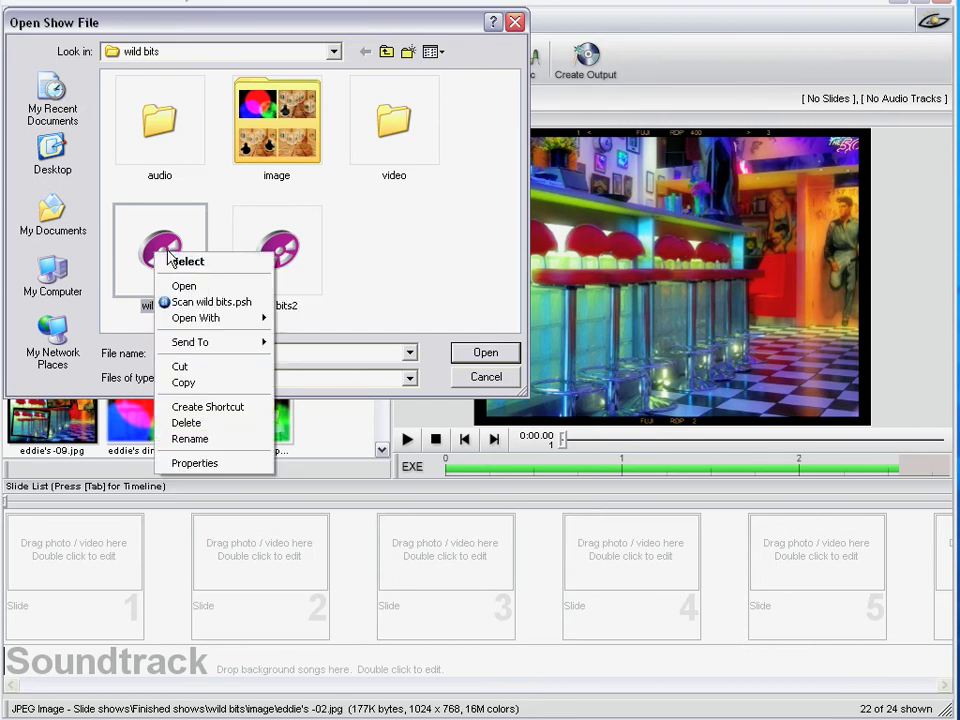
left_click(199, 428)
left_click(553, 395)
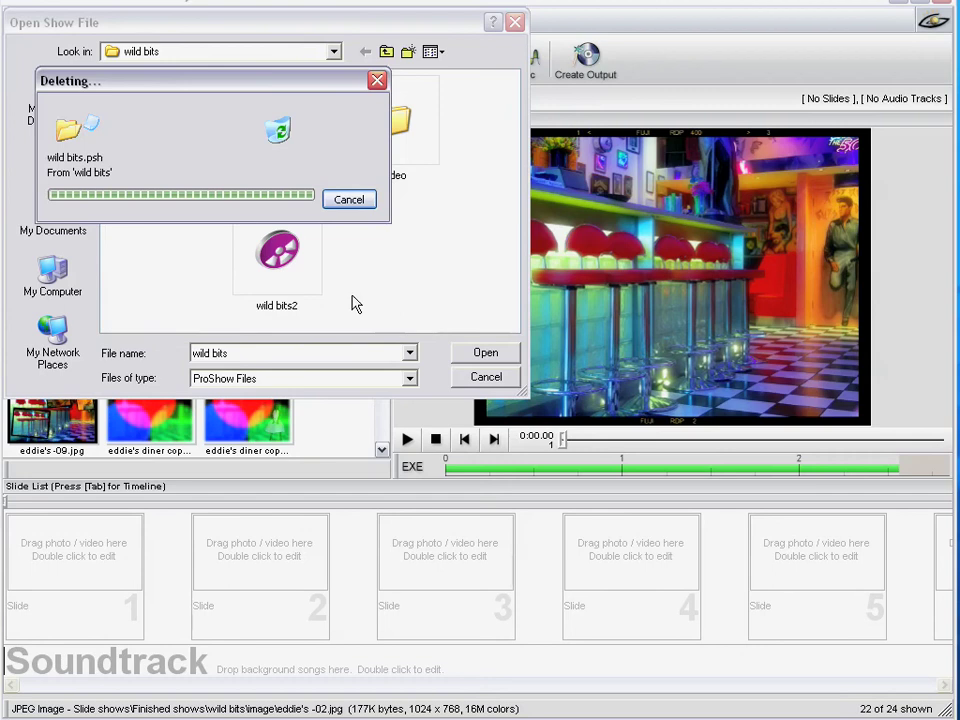
Open the wild bits2 show and play its opening in the preview.
double_click(285, 253)
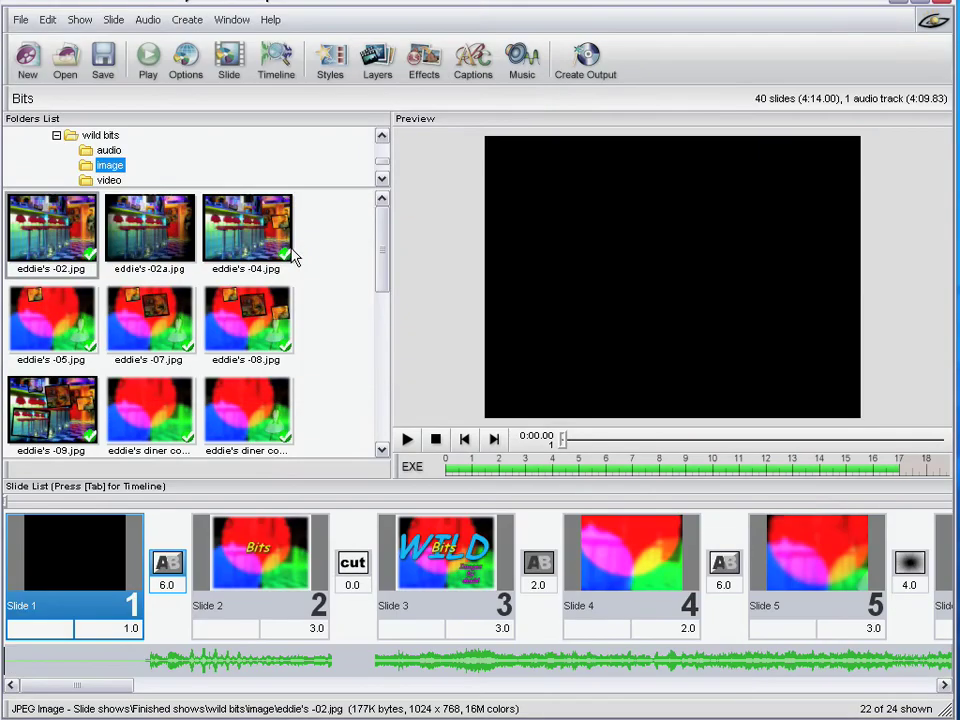
left_click(407, 439)
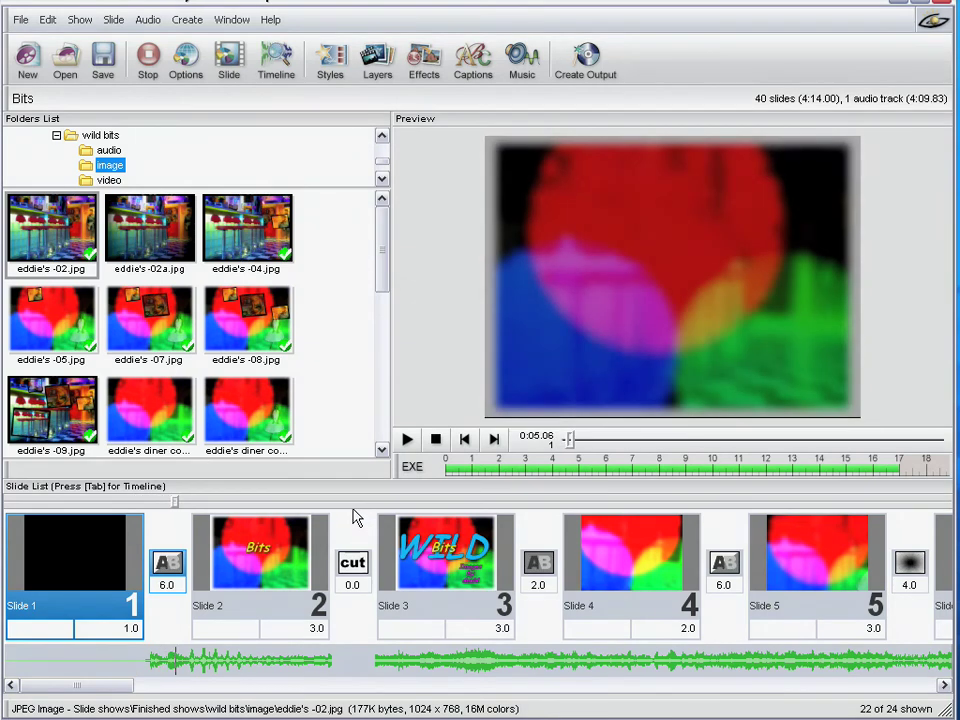
left_click(437, 439)
mouse_move(98, 686)
left_mouse_down()
mouse_move(311, 694)
mouse_move(82, 688)
left_mouse_up()
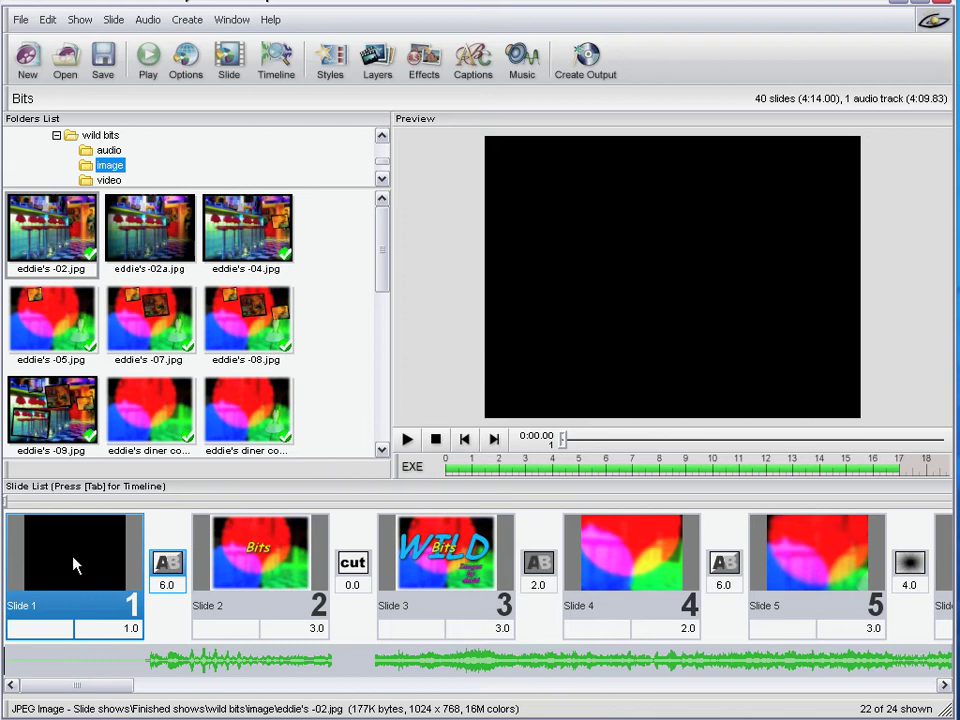
Set the show's background type to Image in the show background options.
left_click(72, 20)
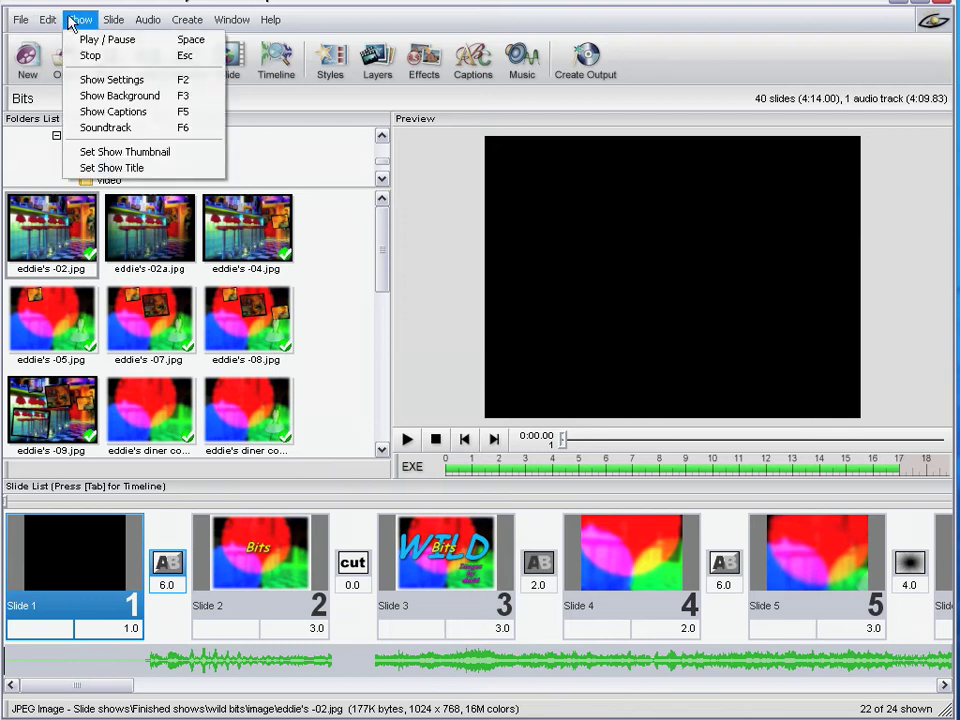
left_click(122, 97)
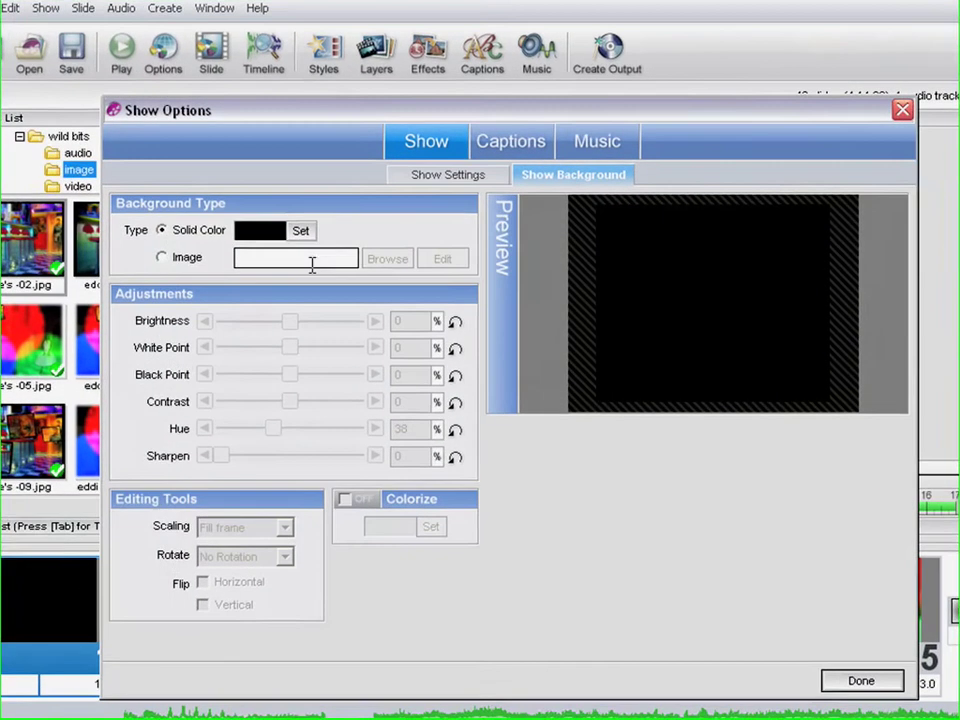
left_click(160, 258)
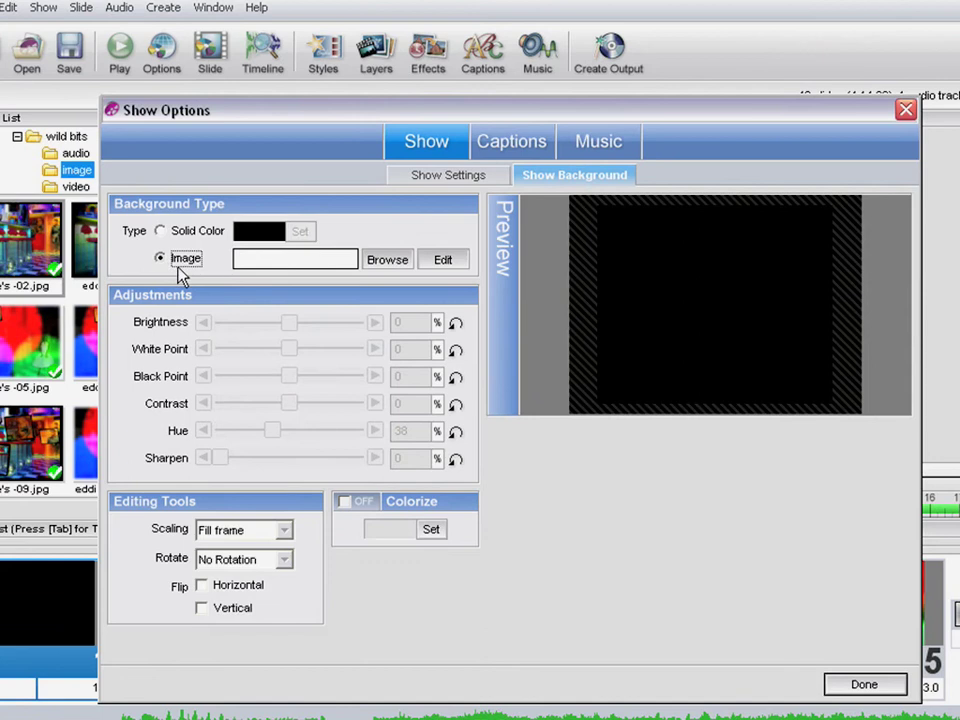
Choose BG_001 from the Backgrounds folder of the ProShow Gold built-in content as background image and reset its hue.
left_click(388, 259)
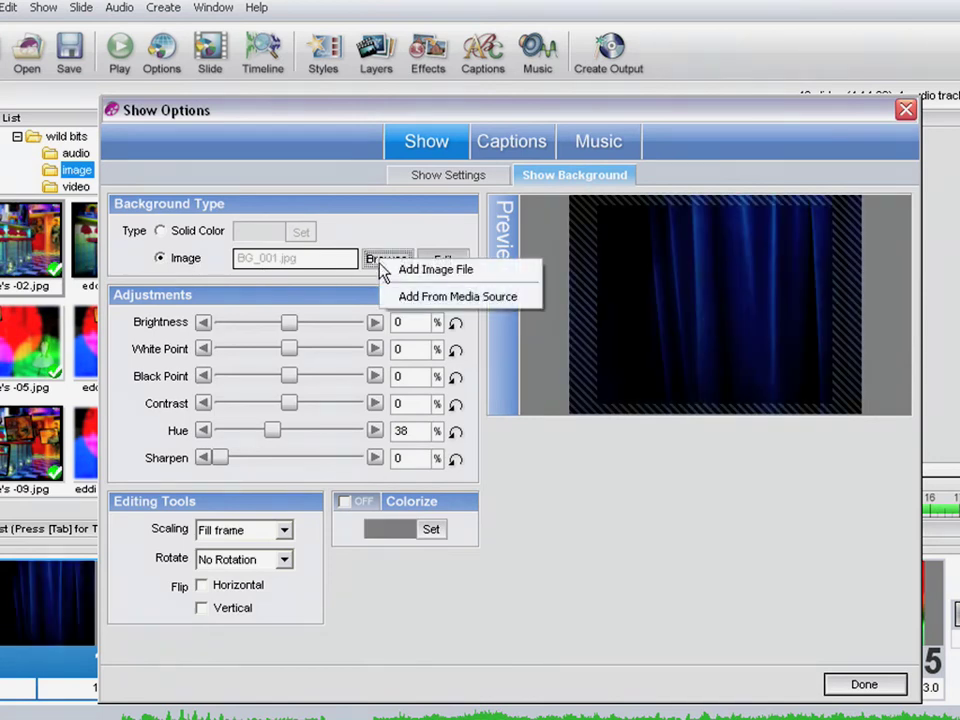
left_click(440, 298)
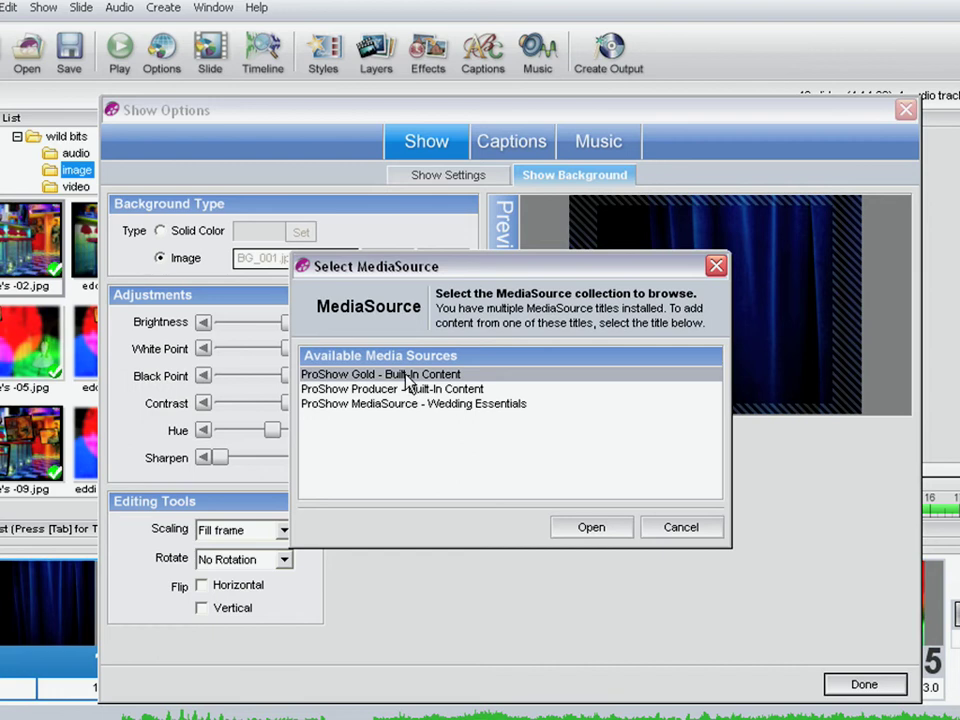
left_click(590, 528)
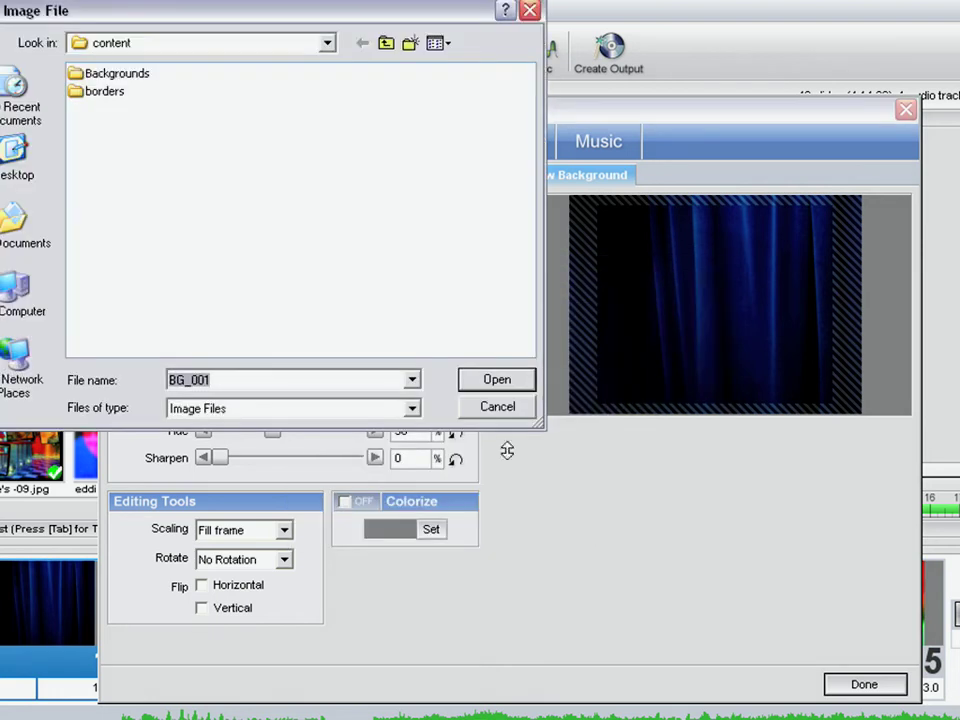
double_click(103, 78)
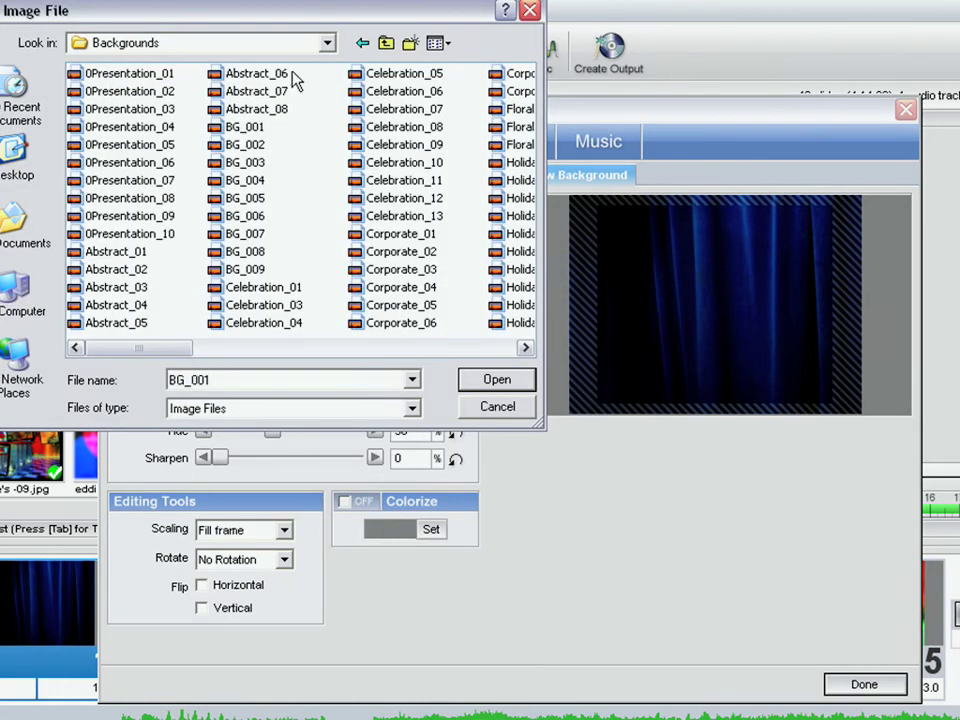
left_click(446, 45)
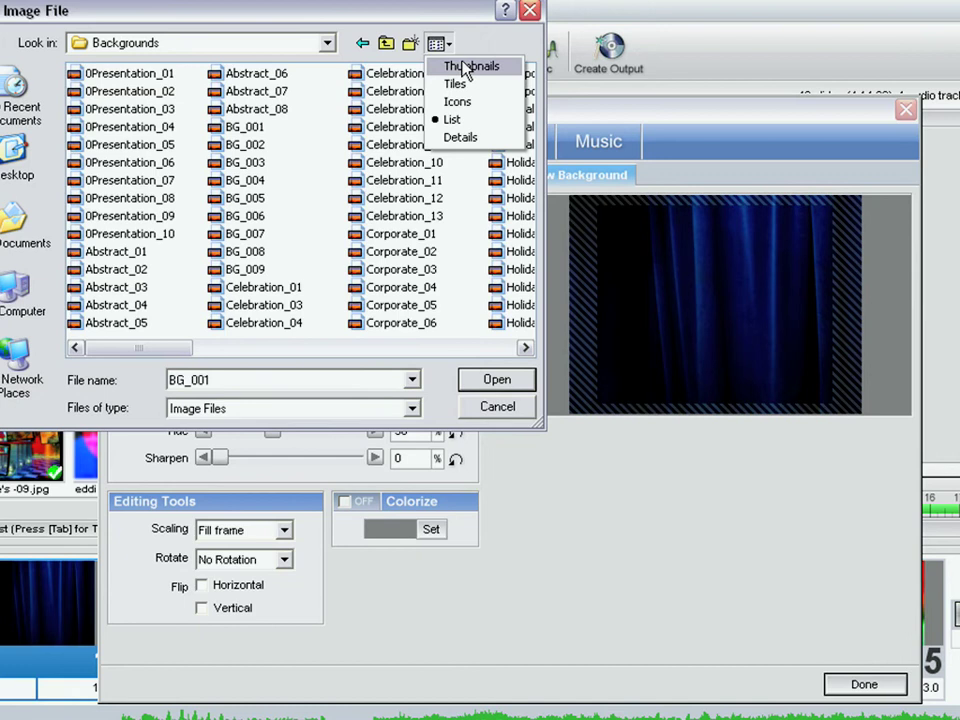
left_click(466, 66)
left_click_drag(528, 91, 527, 111)
left_click(128, 230)
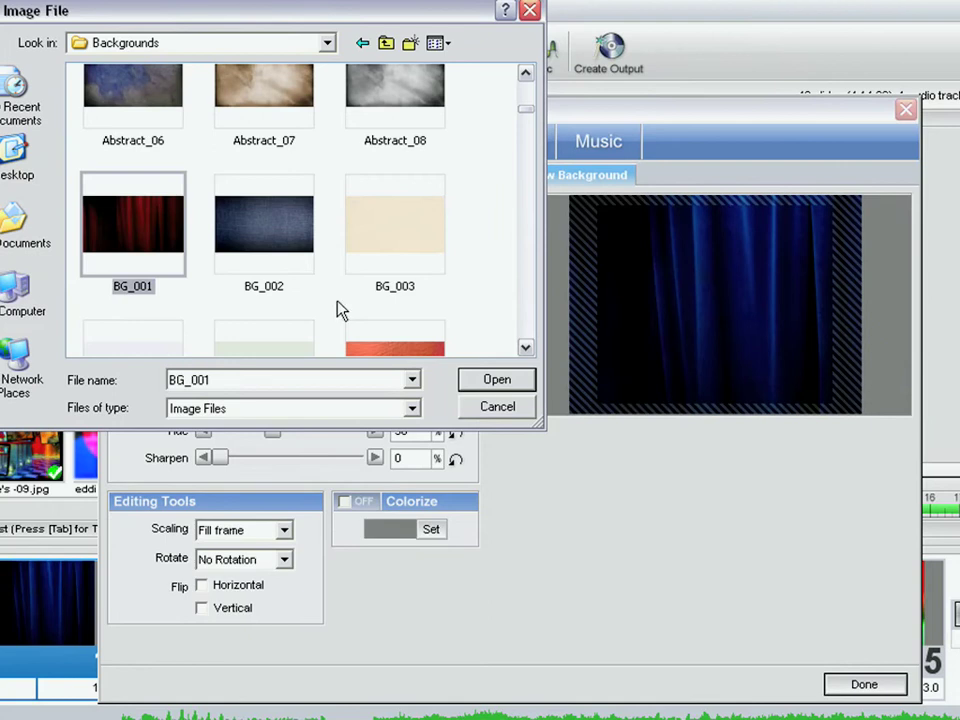
left_click(491, 379)
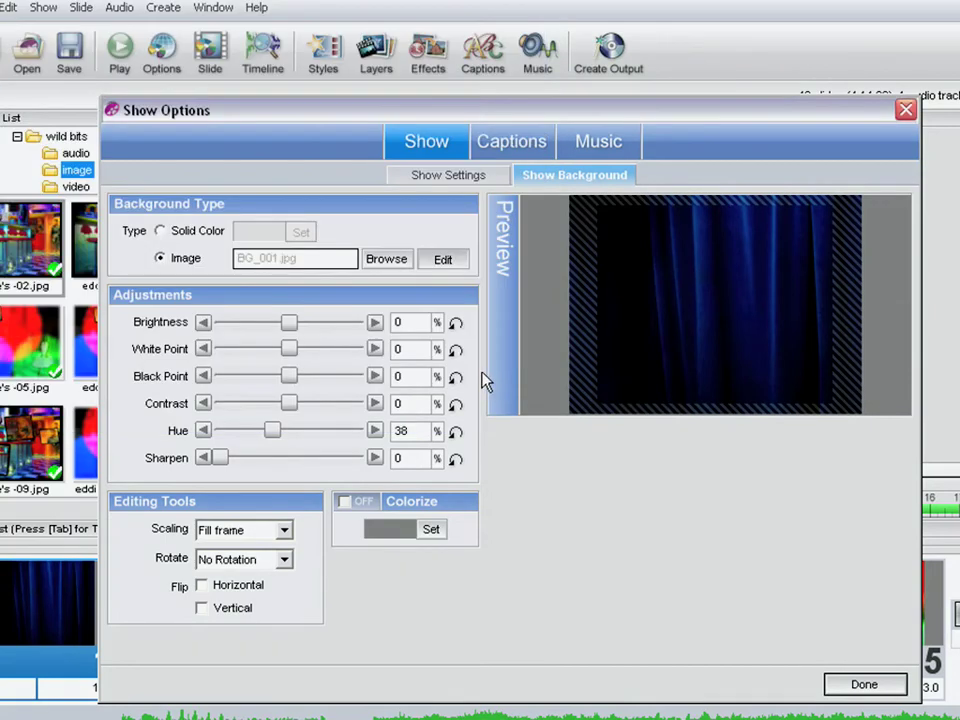
left_click(455, 432)
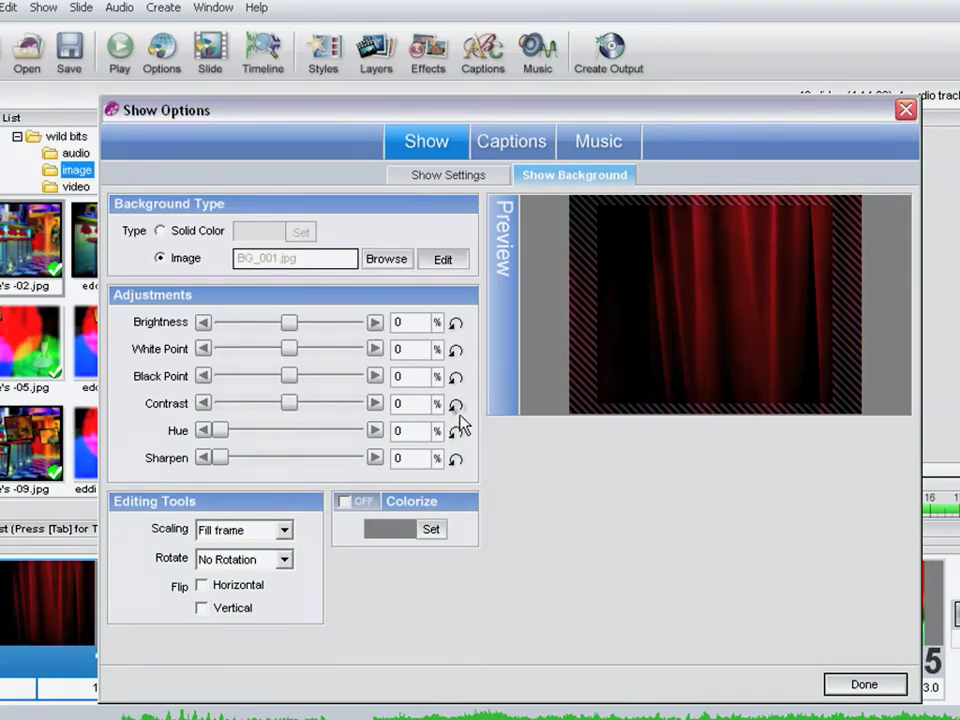
Try Fit to frame scaling on the background image and return the scaling to Fill frame.
left_click(218, 538)
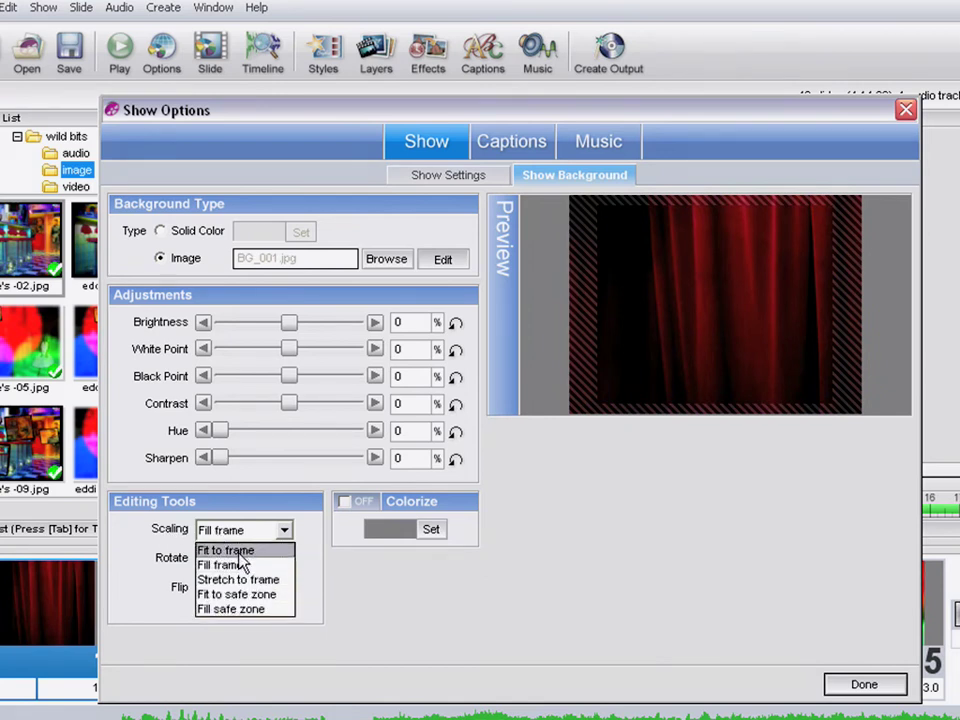
left_click(216, 549)
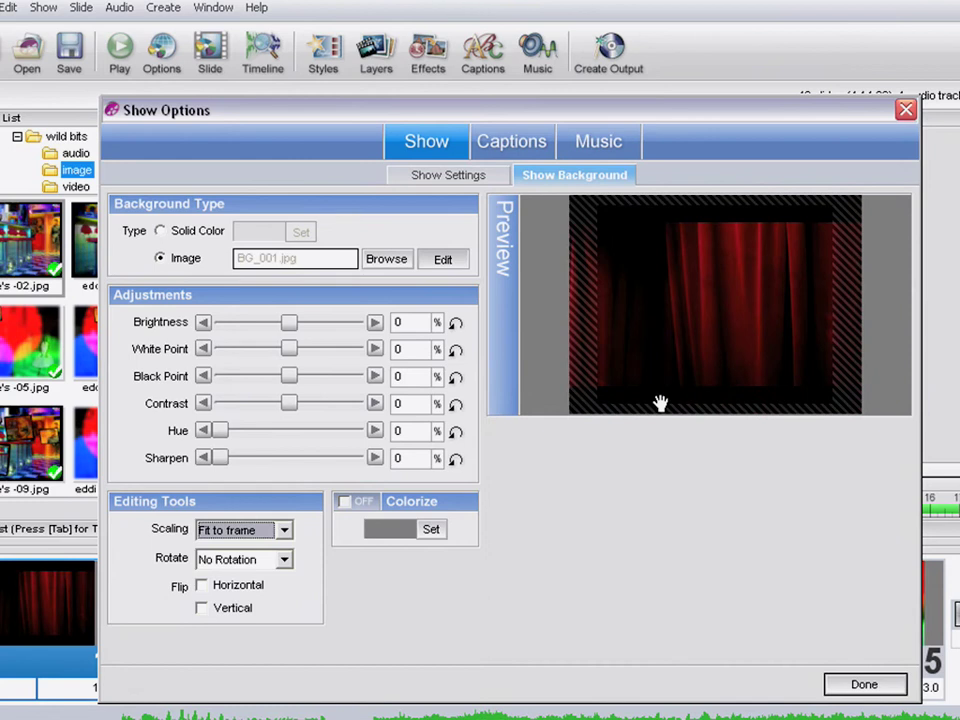
left_click(283, 531)
left_click(292, 569)
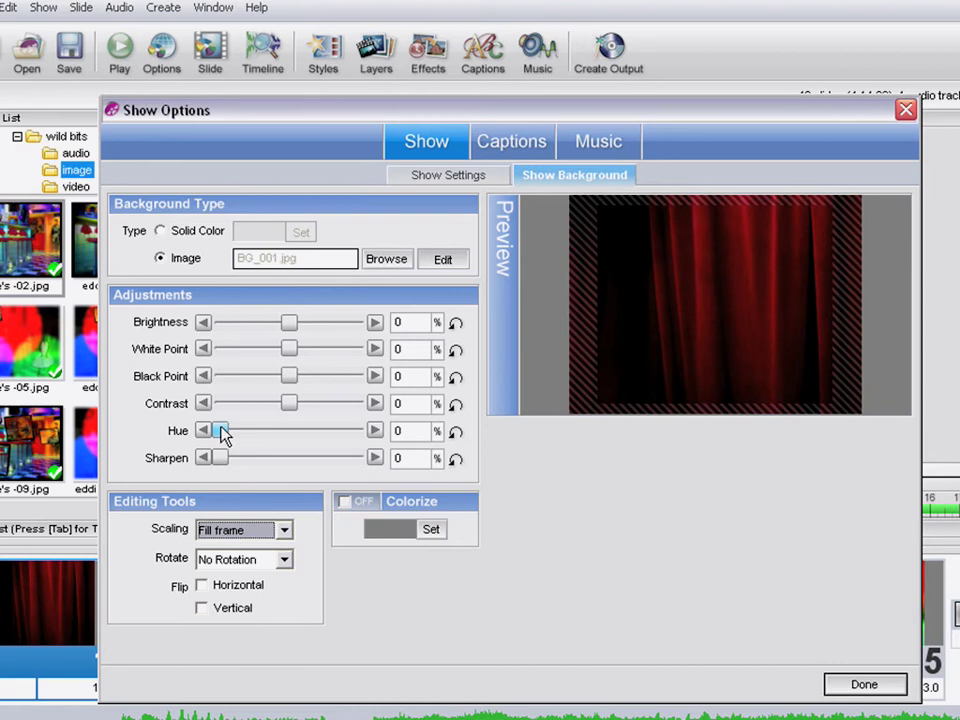
Set the background image's hue to 32% and brightness to -17%, and play the show's opening with it.
left_click_drag(241, 429, 265, 431)
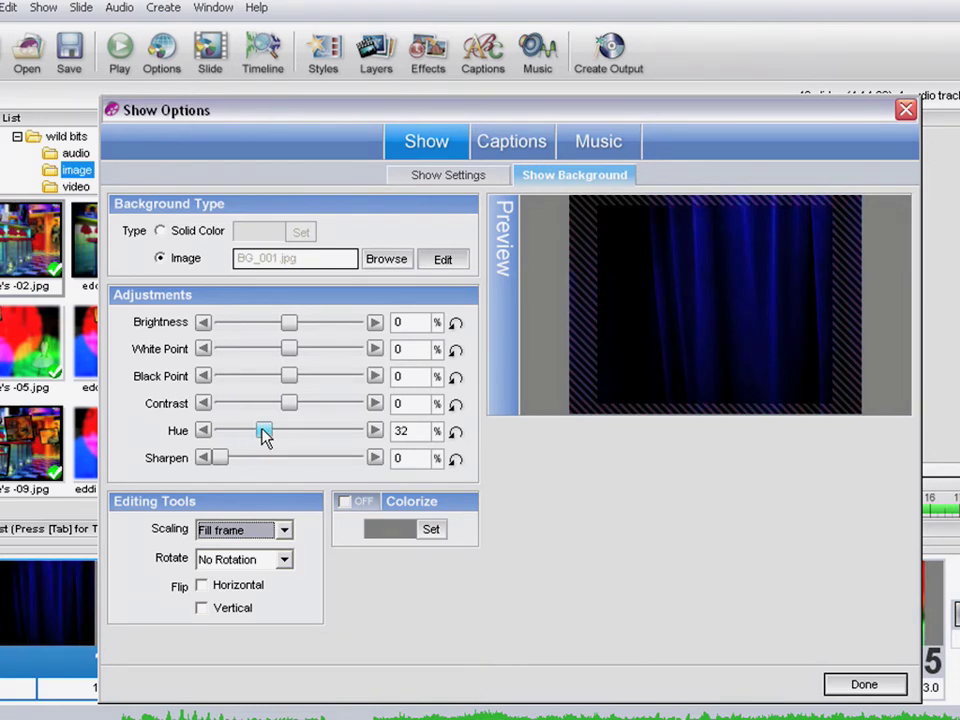
left_click_drag(289, 325, 280, 327)
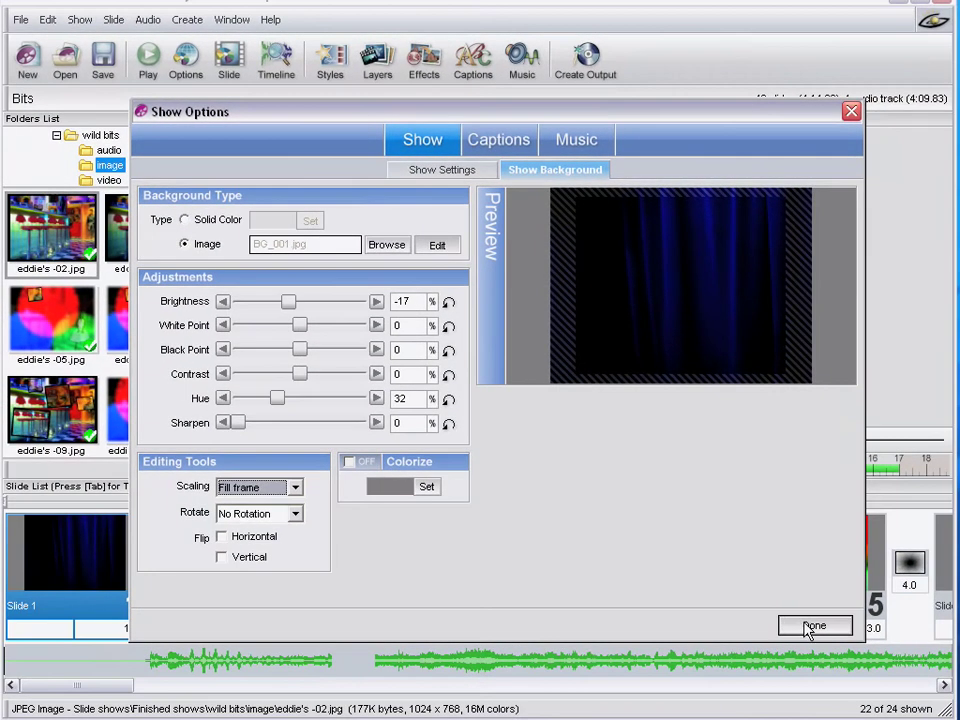
left_click(812, 626)
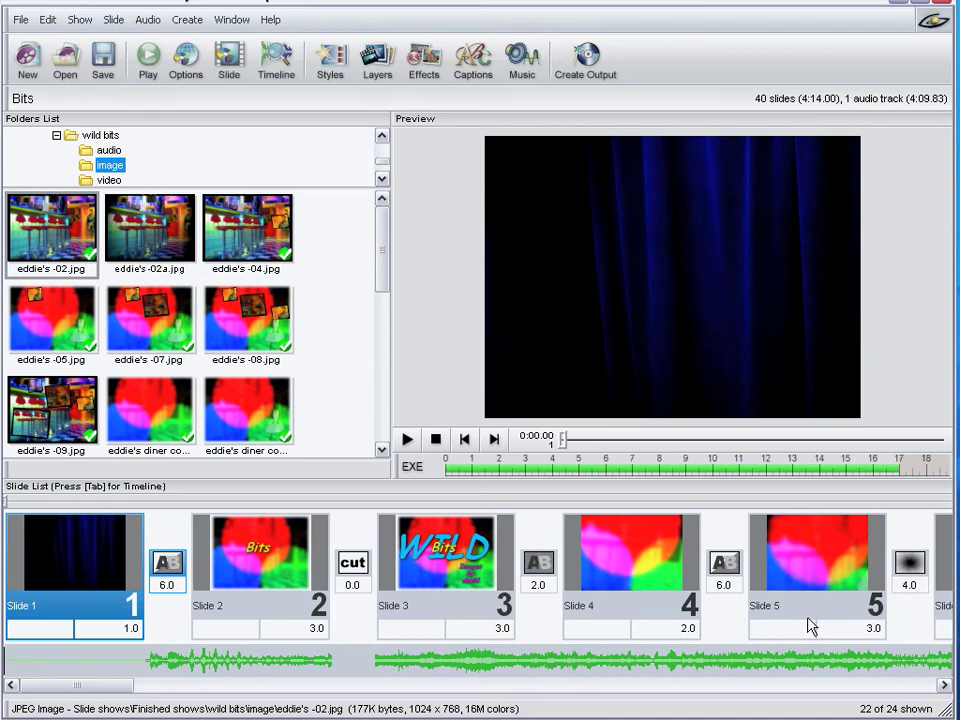
left_click(407, 439)
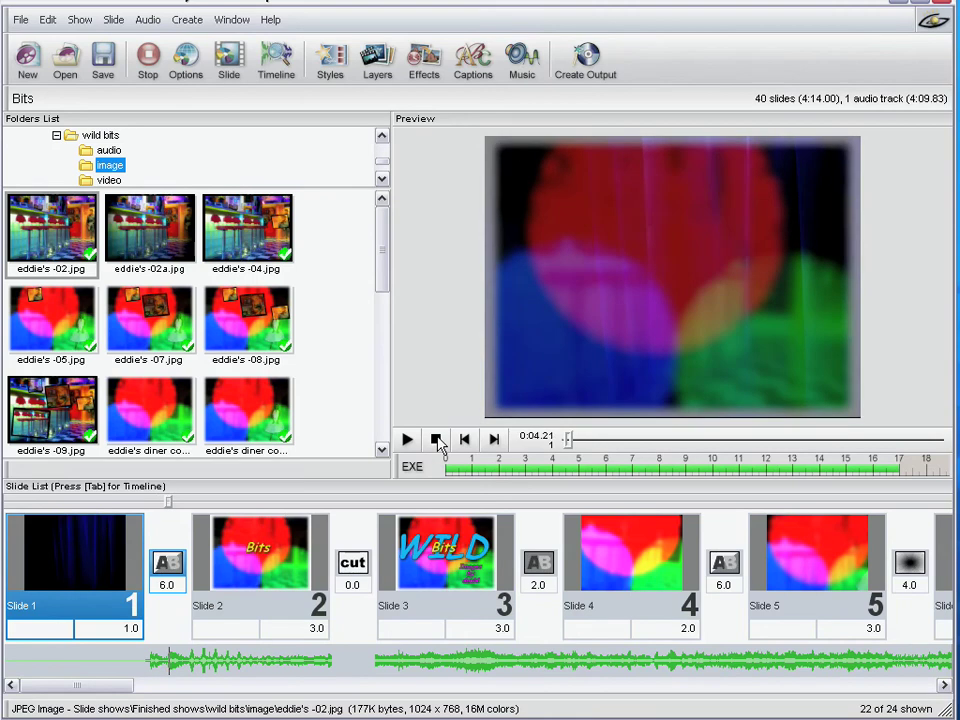
left_click(436, 440)
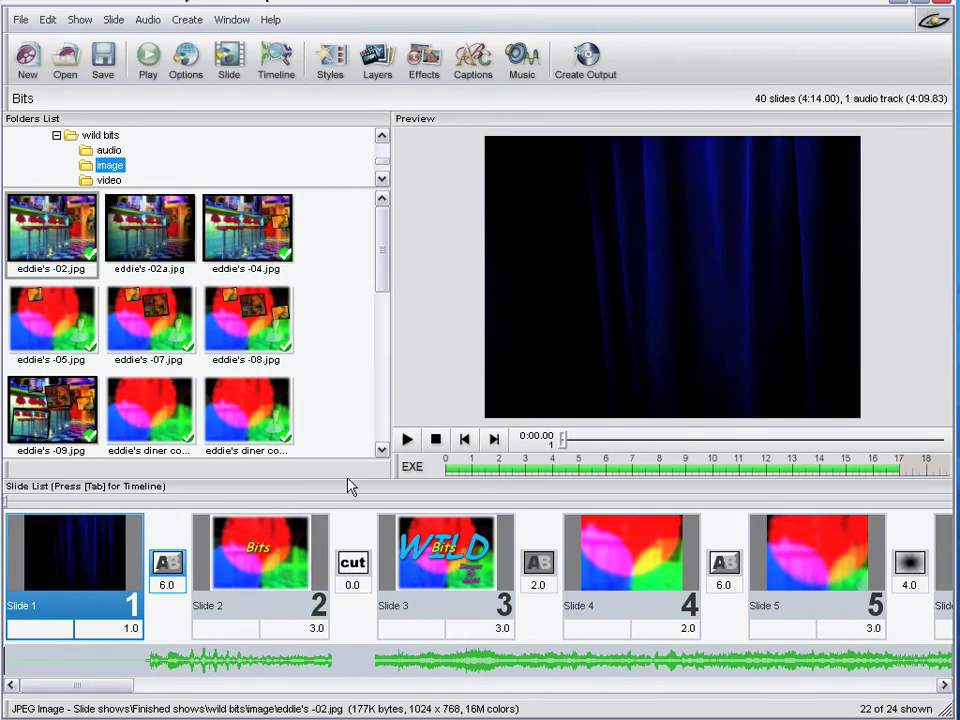
Change the transition between slides 1 and 2 to Doors - Open and play it in the preview.
left_click(167, 563)
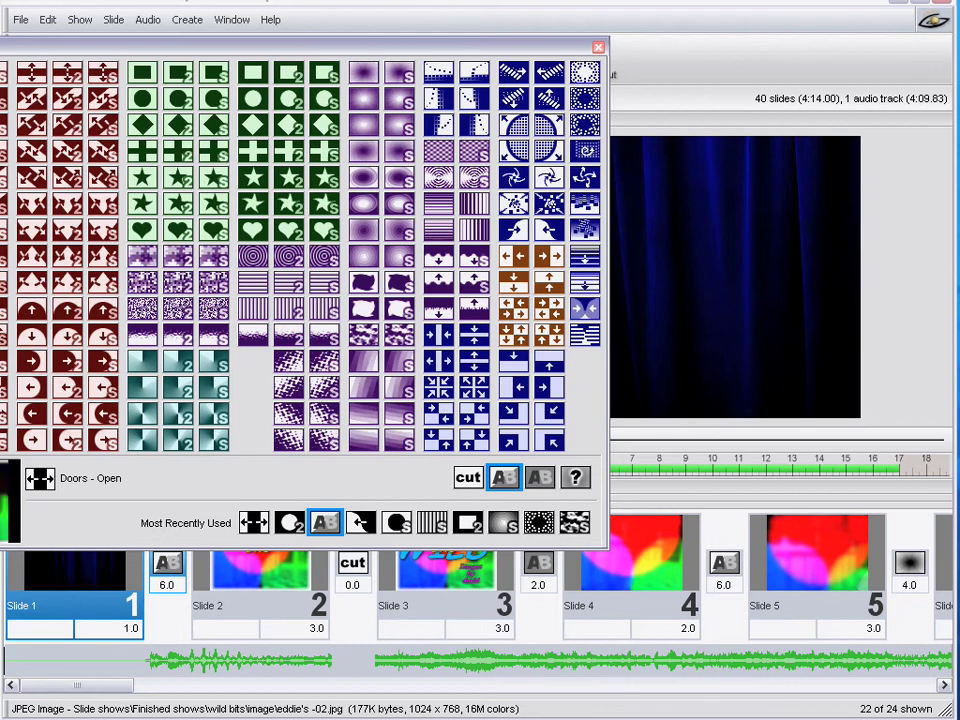
left_click(254, 522)
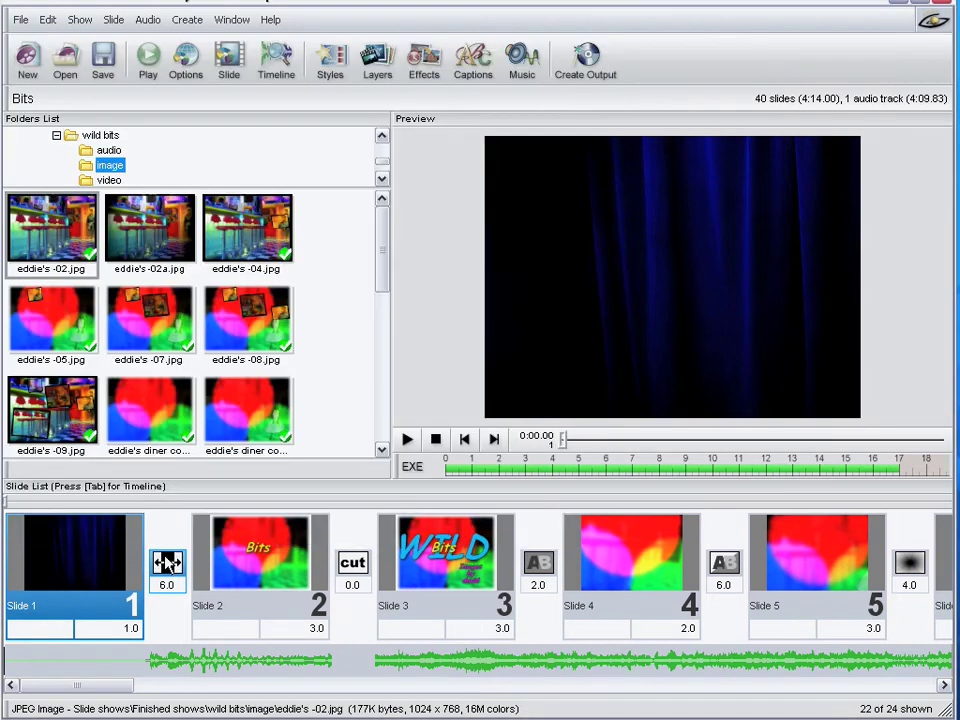
left_click(407, 439)
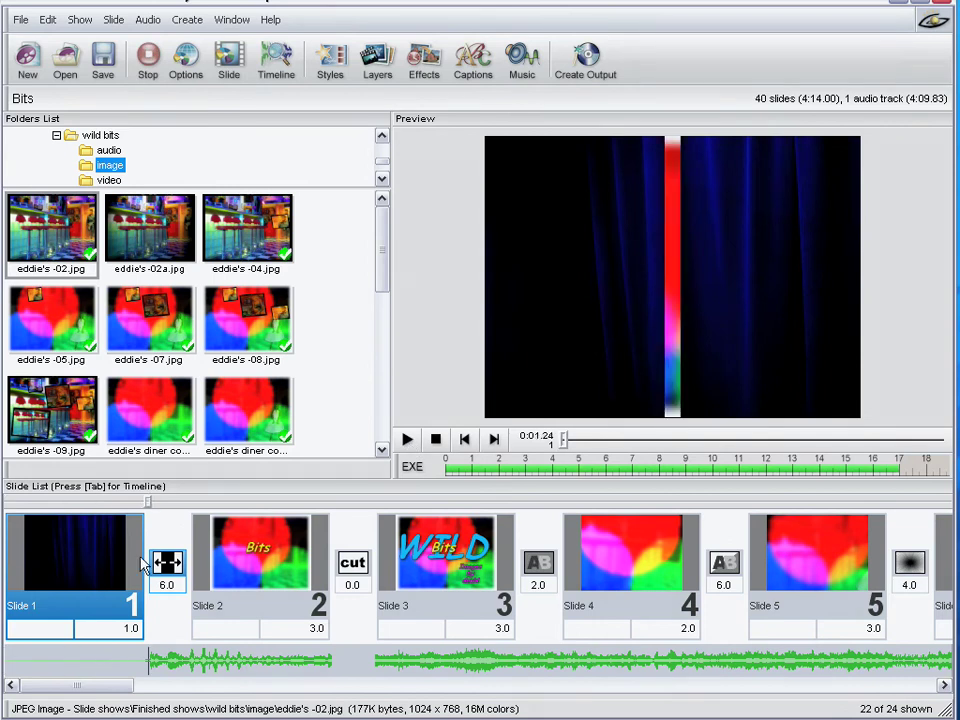
left_click(436, 439)
Look at slides 6, 16, 15 and 14 of the show one after another in the preview, returning to slide 16.
left_click_drag(78, 686, 153, 694)
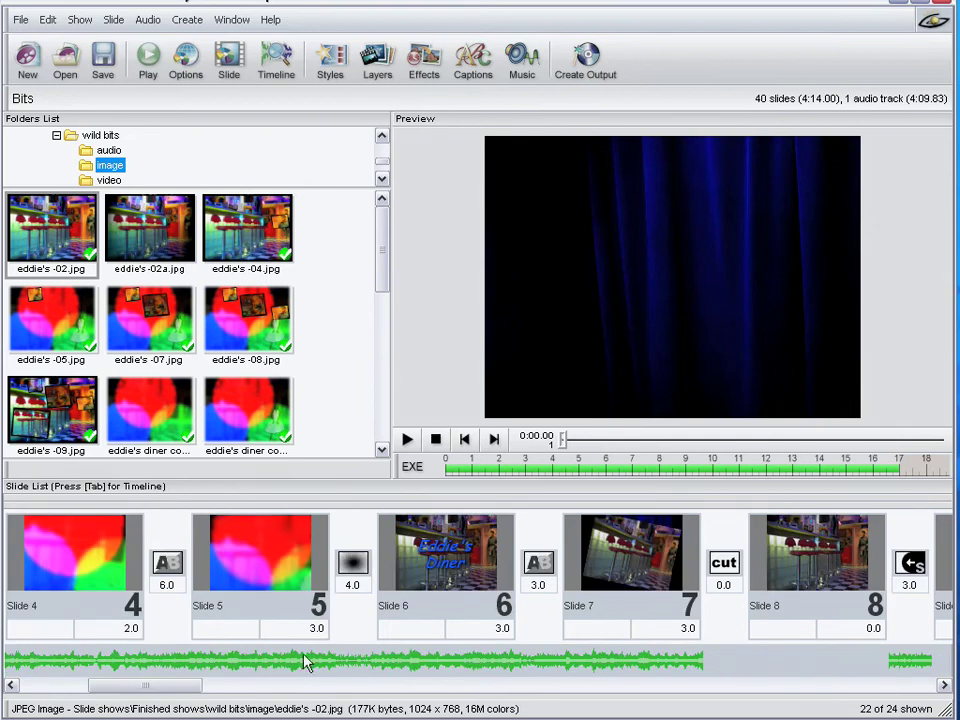
left_click(455, 591)
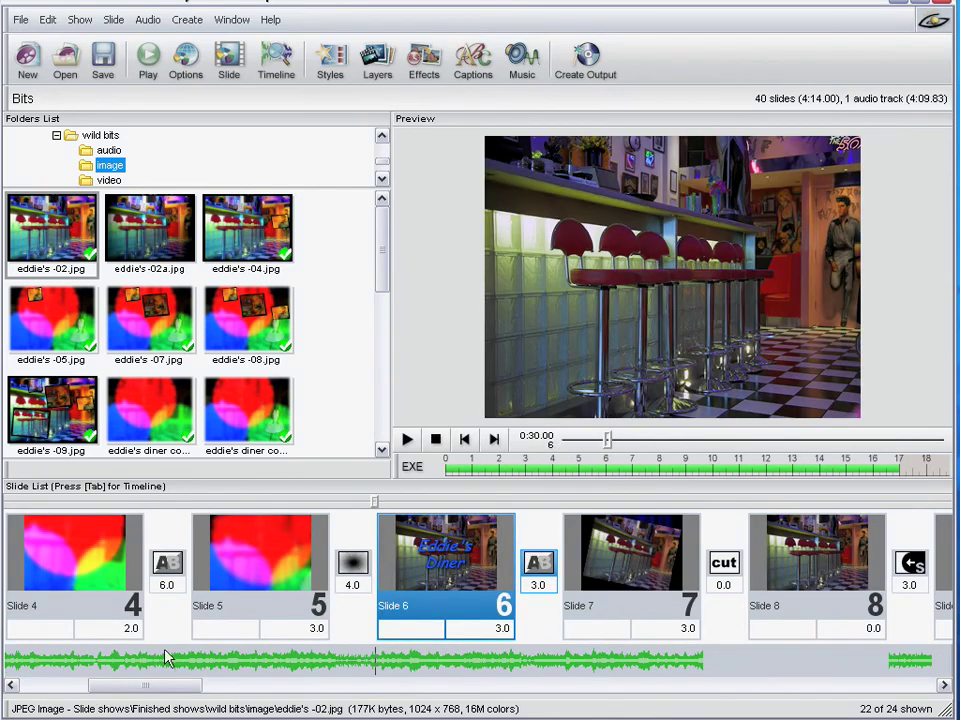
left_click_drag(160, 687, 350, 690)
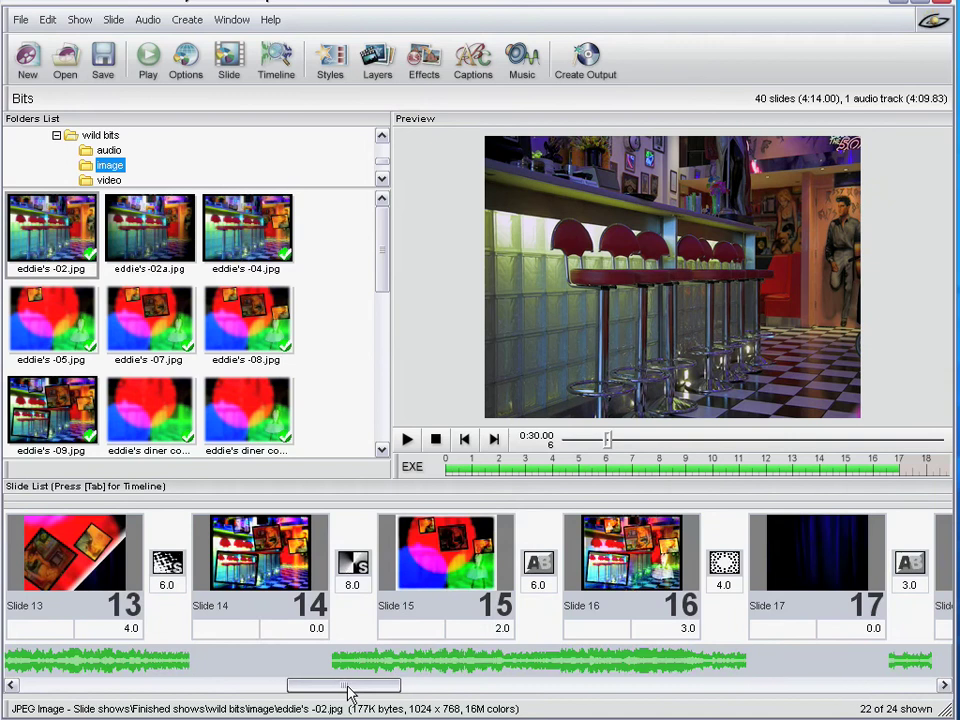
left_click(630, 560)
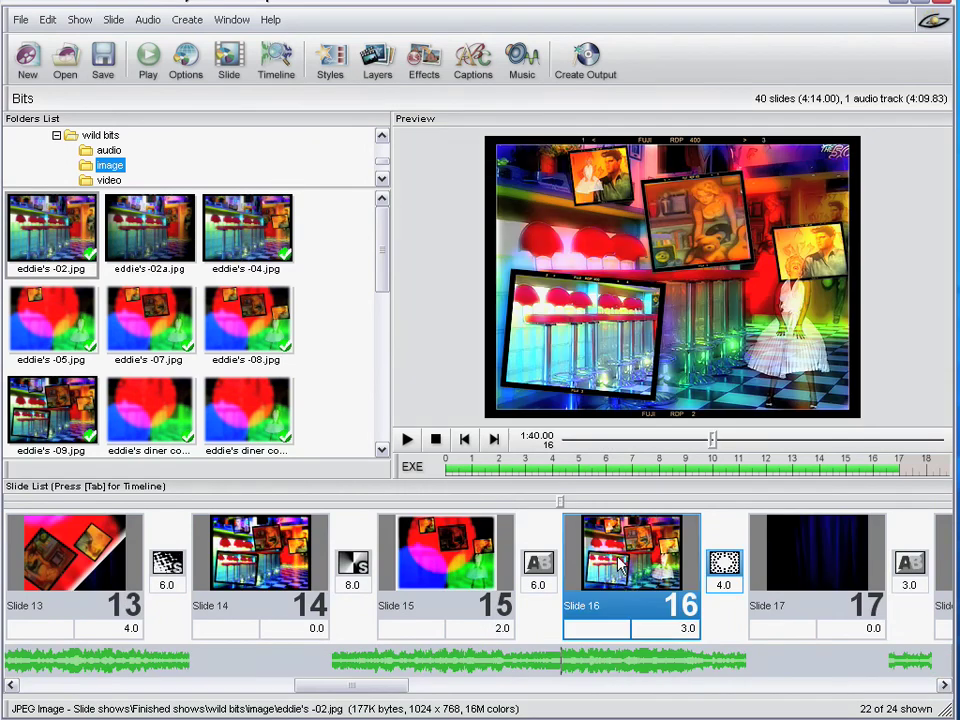
left_click(440, 563)
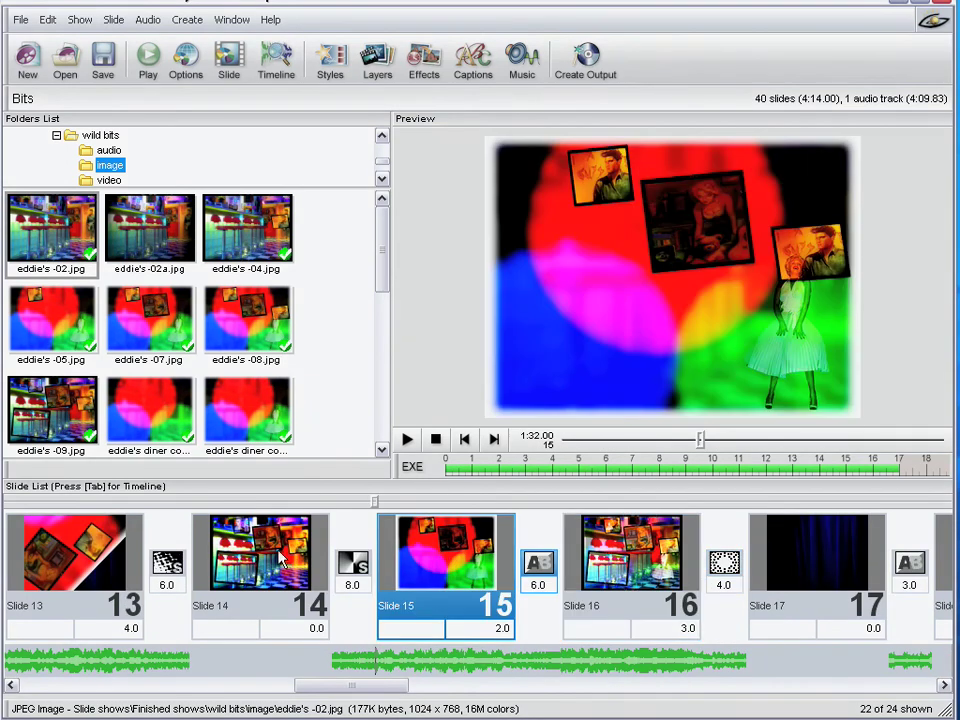
left_click(290, 562)
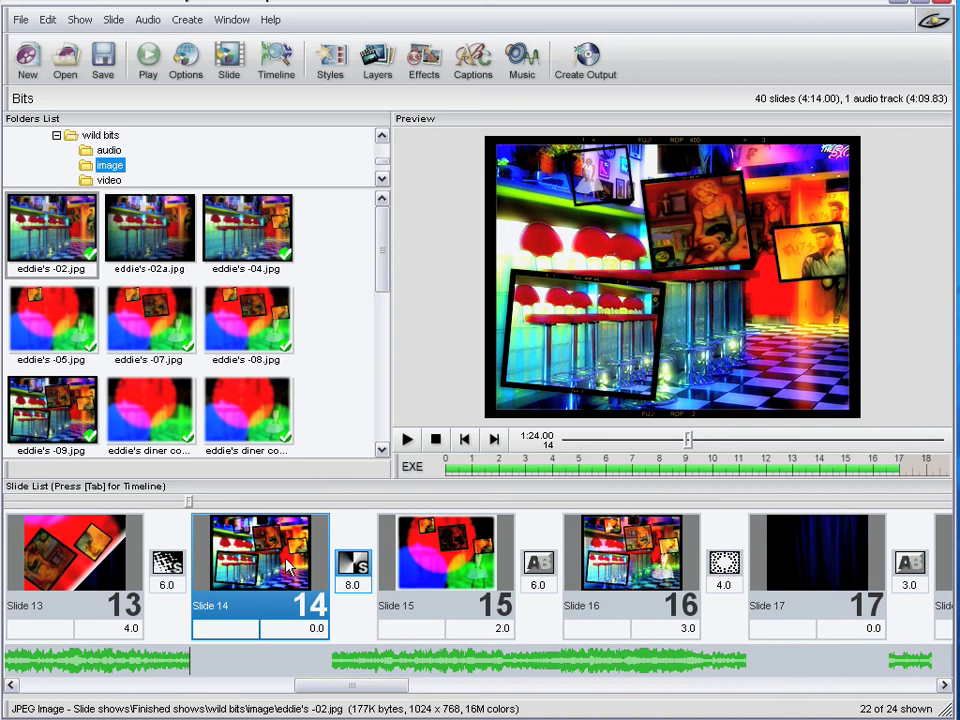
left_click(646, 542)
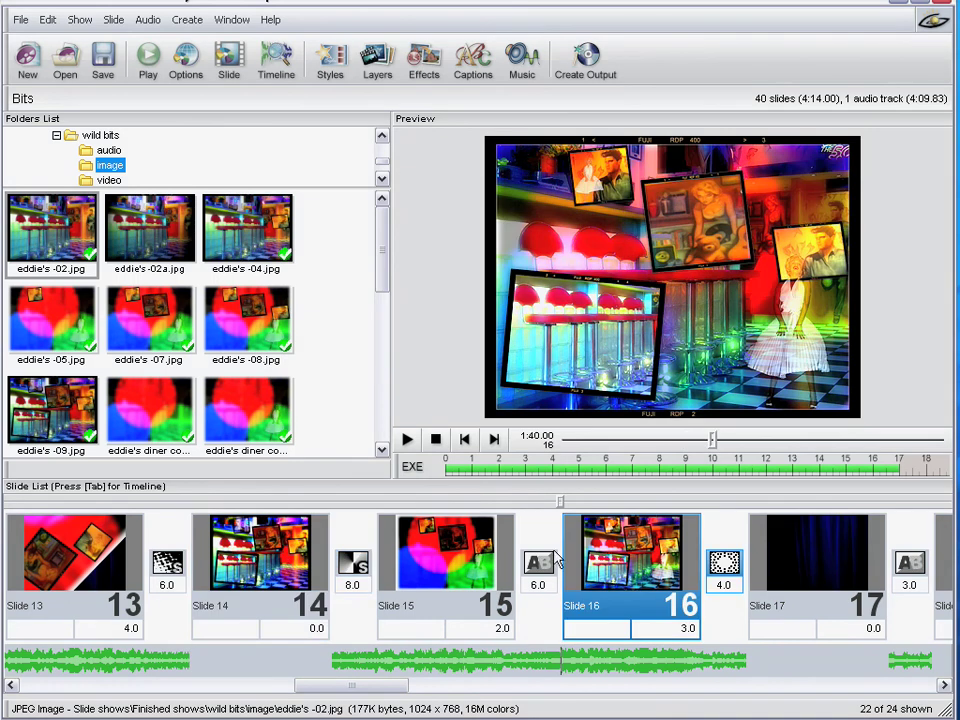
Examine the motion effects of slide 14 and go back to those of slide 12, then cancel the slide options.
double_click(245, 555)
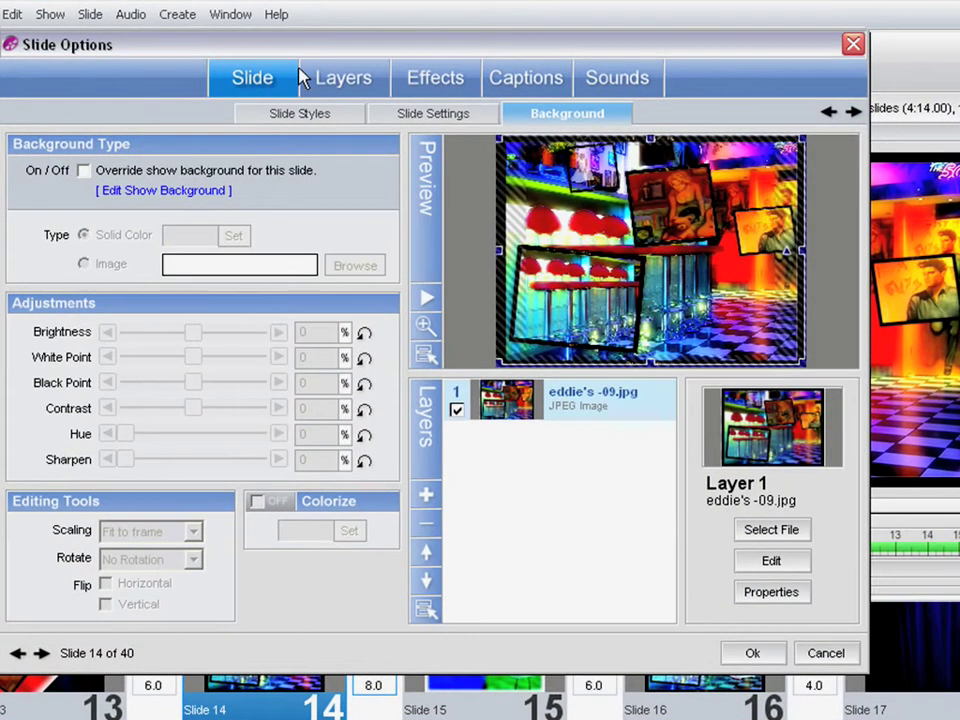
left_click(437, 80)
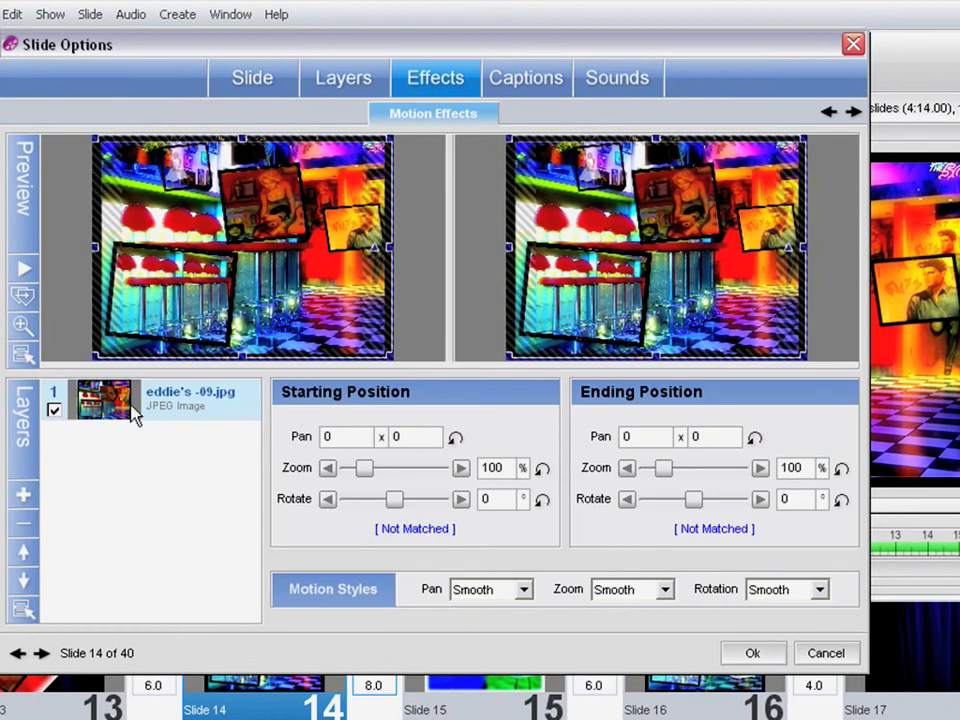
left_click(17, 653)
left_click(20, 653)
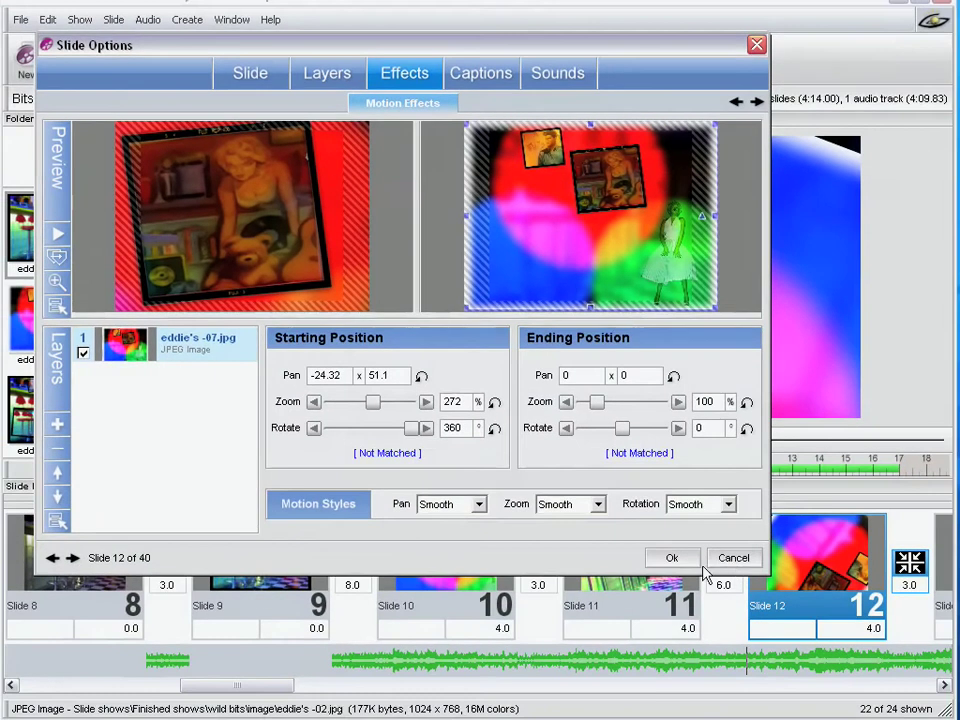
left_click(826, 653)
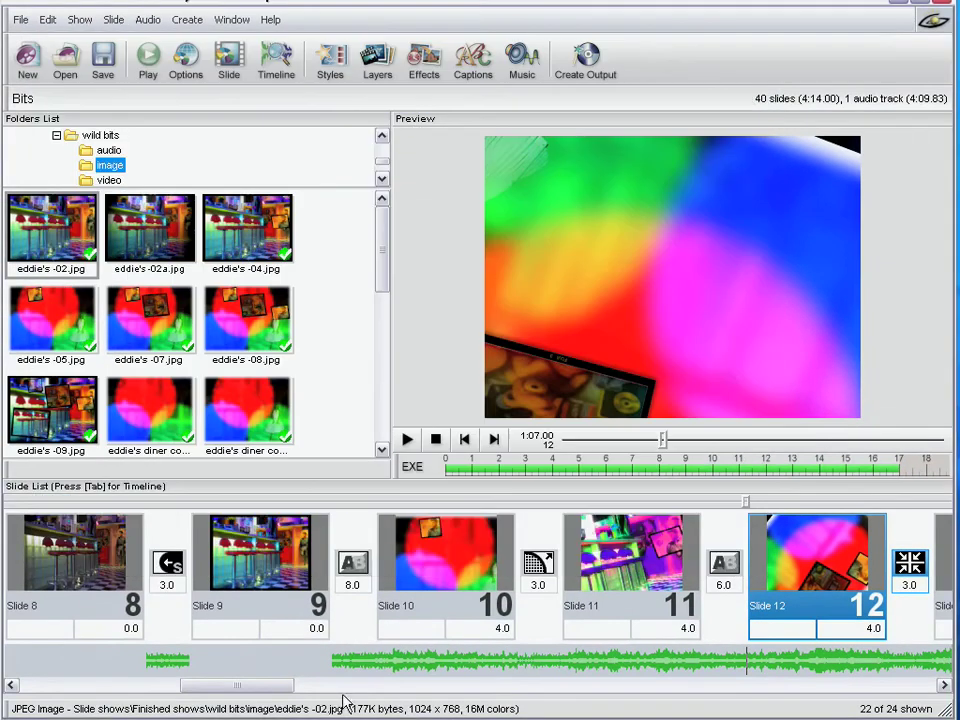
Override the show background on slide 7 and choose eddies-01 from the image folder as its background image.
left_click_drag(274, 688, 228, 690)
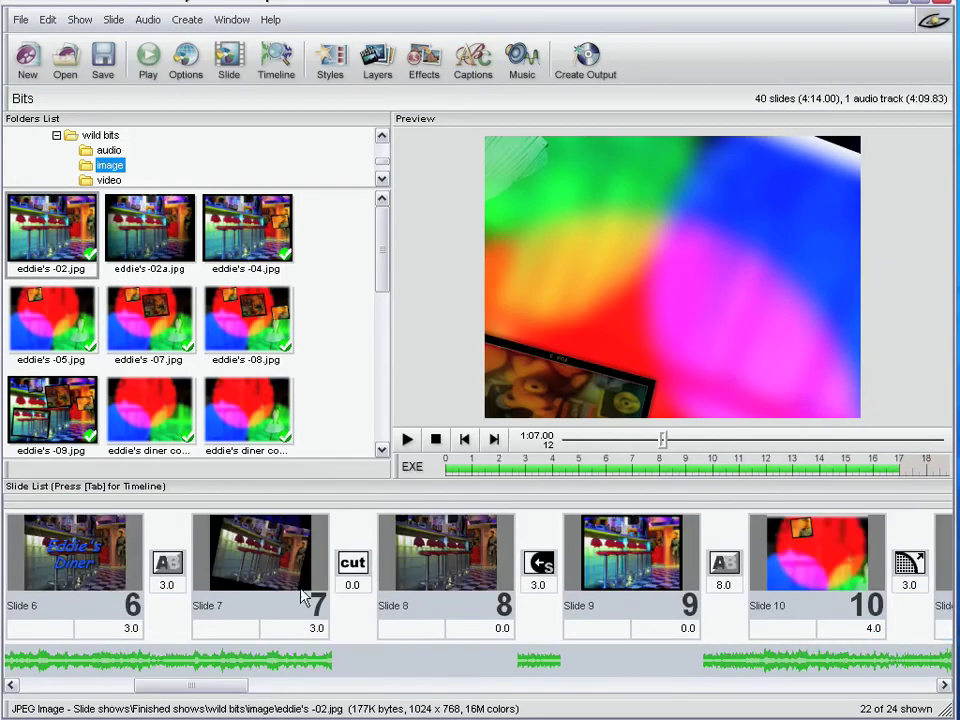
left_click(300, 578)
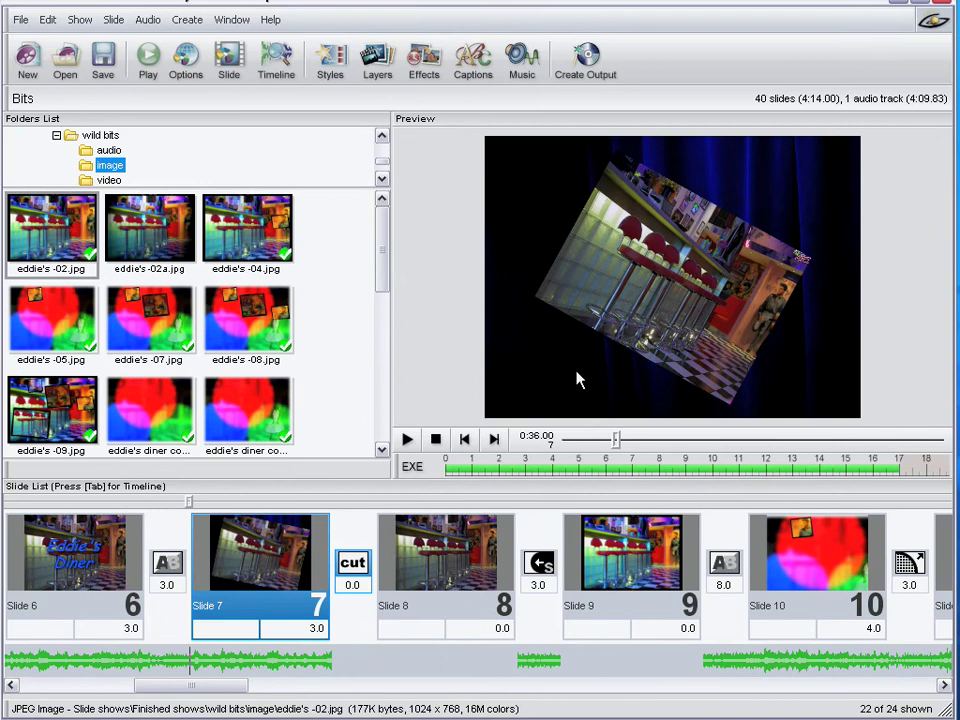
double_click(250, 560)
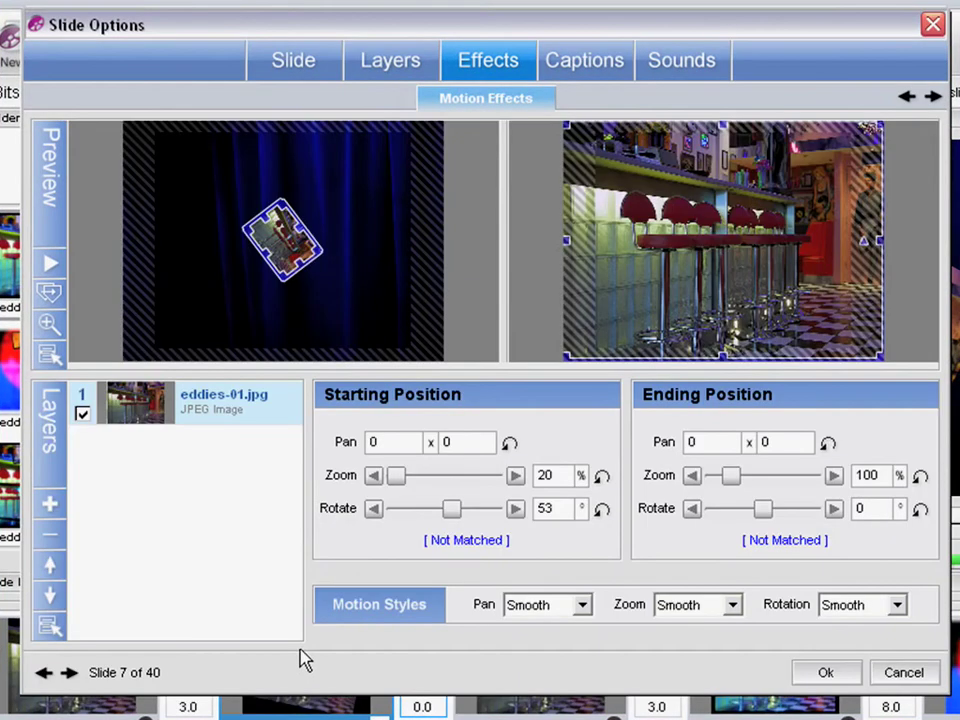
left_click(279, 62)
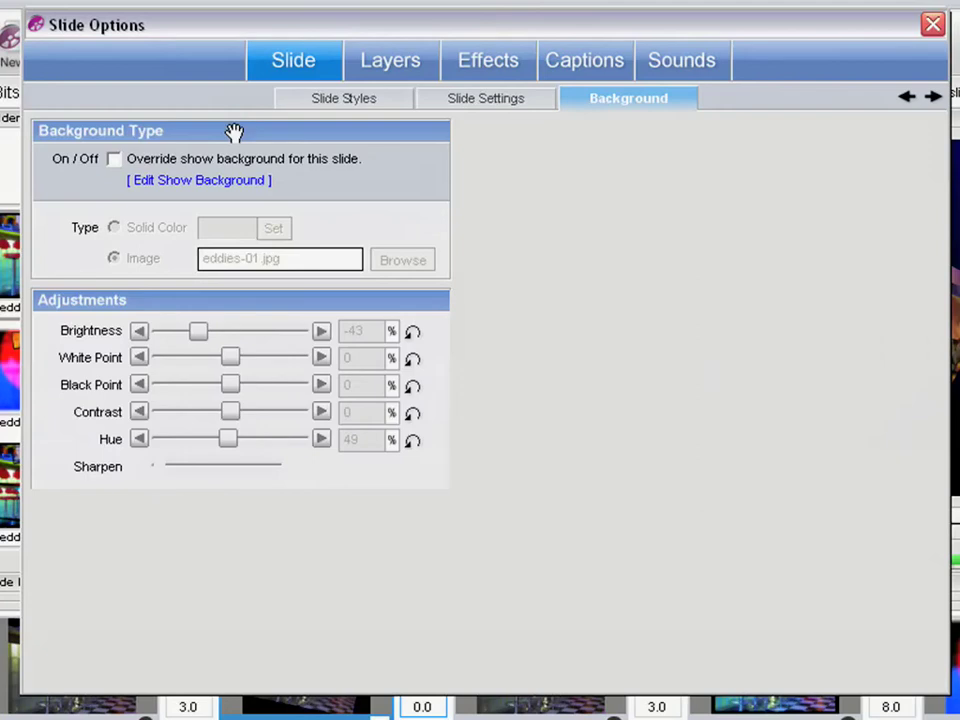
left_click(114, 160)
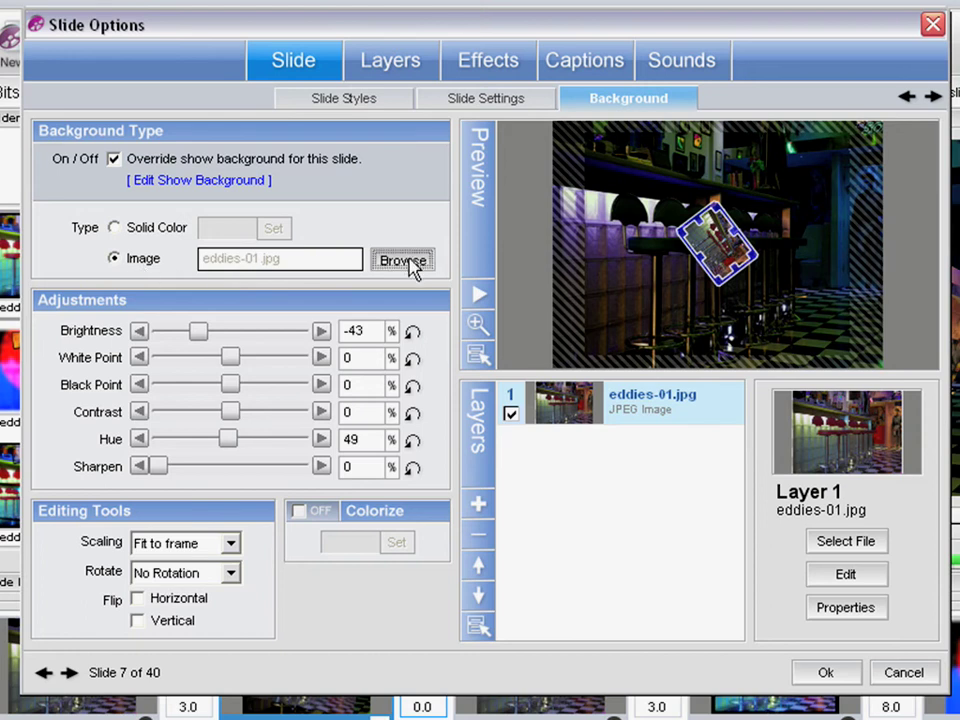
left_click(408, 261)
left_click(457, 272)
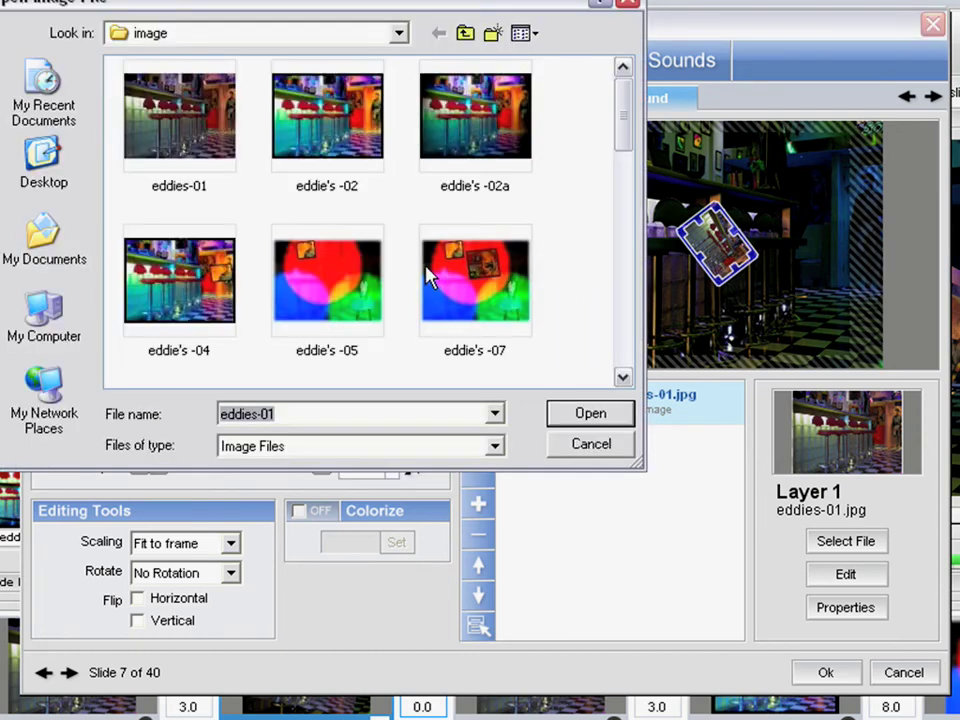
left_click(206, 138)
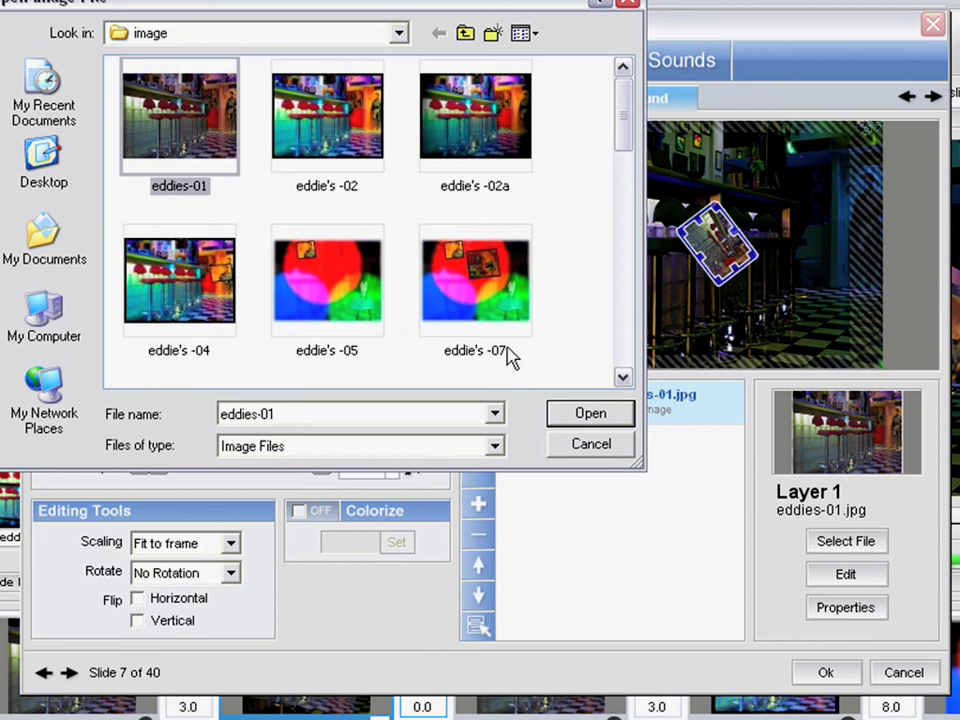
left_click(578, 416)
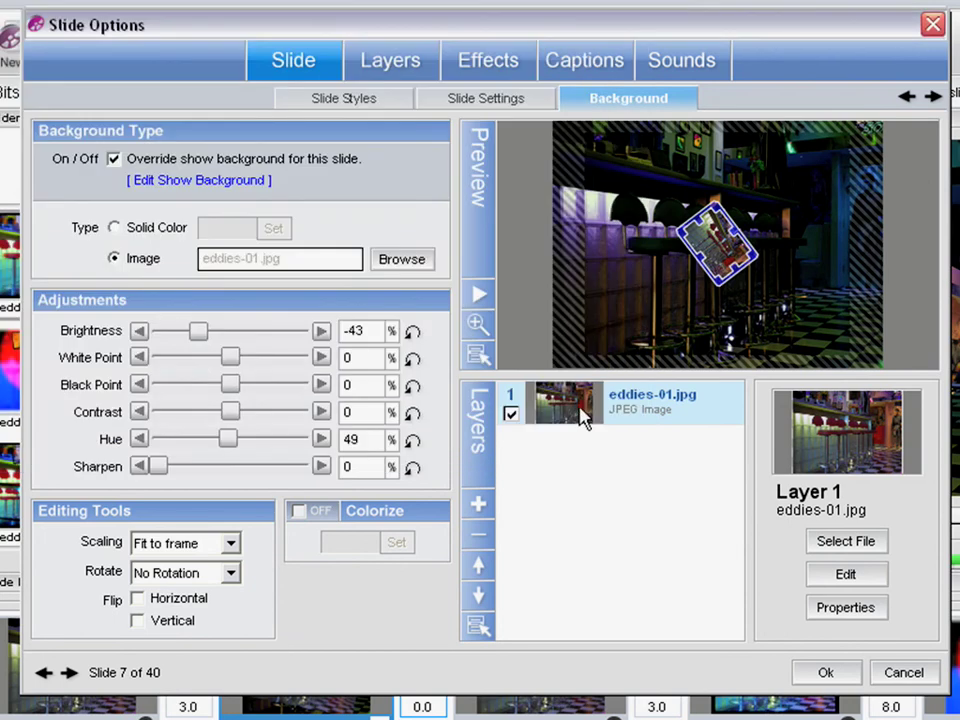
Reset the brightness and hue of slide 7's background, and set brightness -28%, white point 26%, black point -5% and hue 31%.
left_click(412, 332)
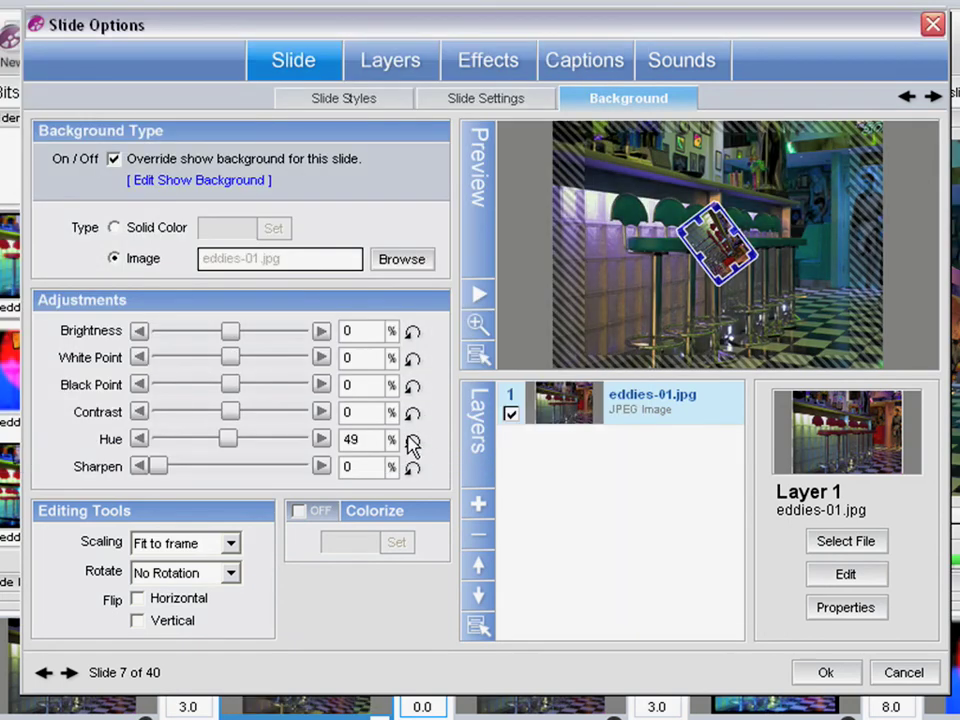
left_click(412, 441)
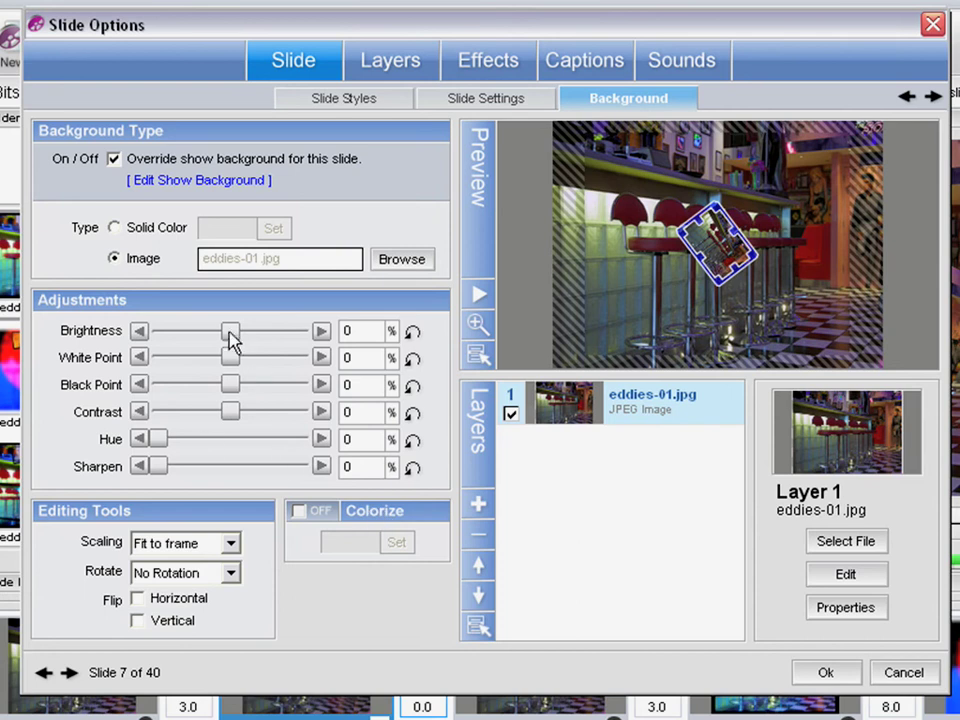
left_click_drag(230, 330, 225, 387)
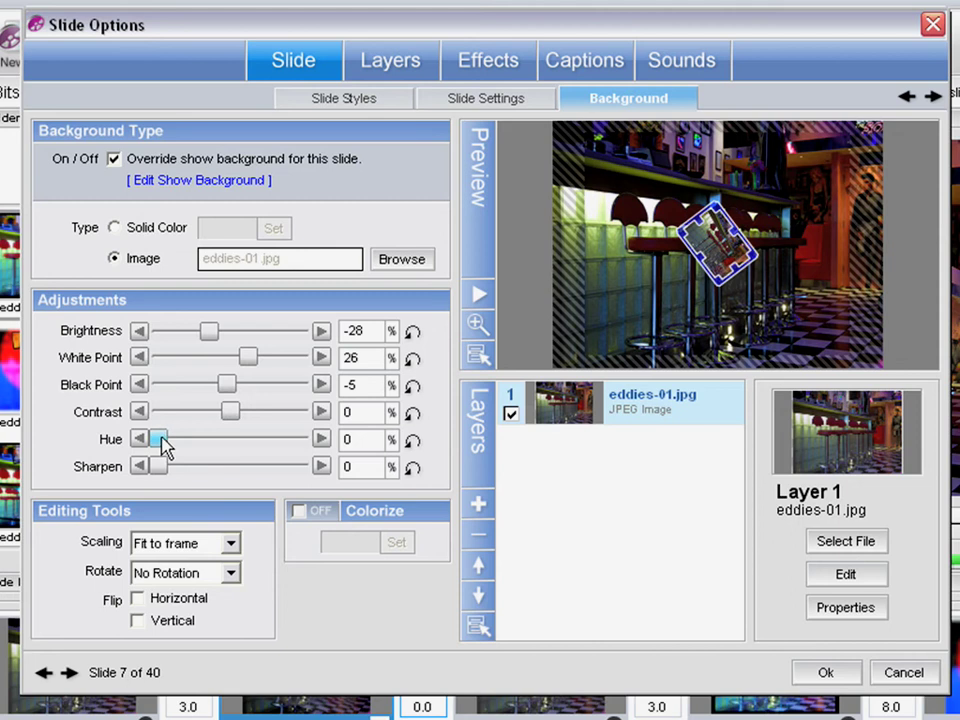
left_click_drag(167, 440, 205, 441)
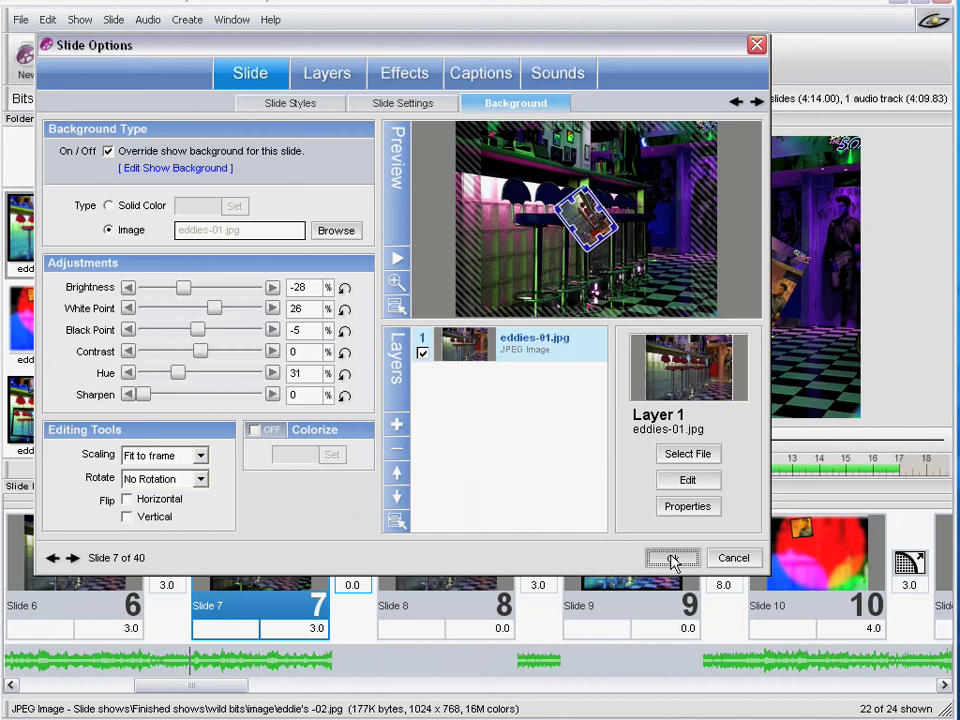
left_click(671, 558)
Play the show from slide 6 through slide 7 to check the new slide background, and stop the playback.
left_click_drag(193, 505, 62, 505)
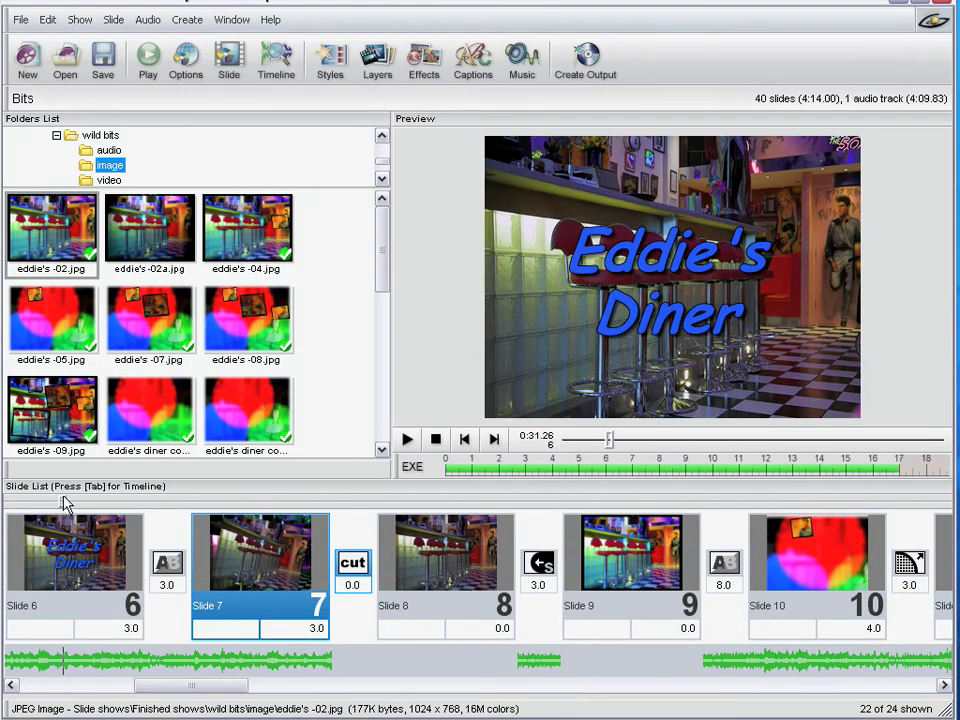
left_click(408, 440)
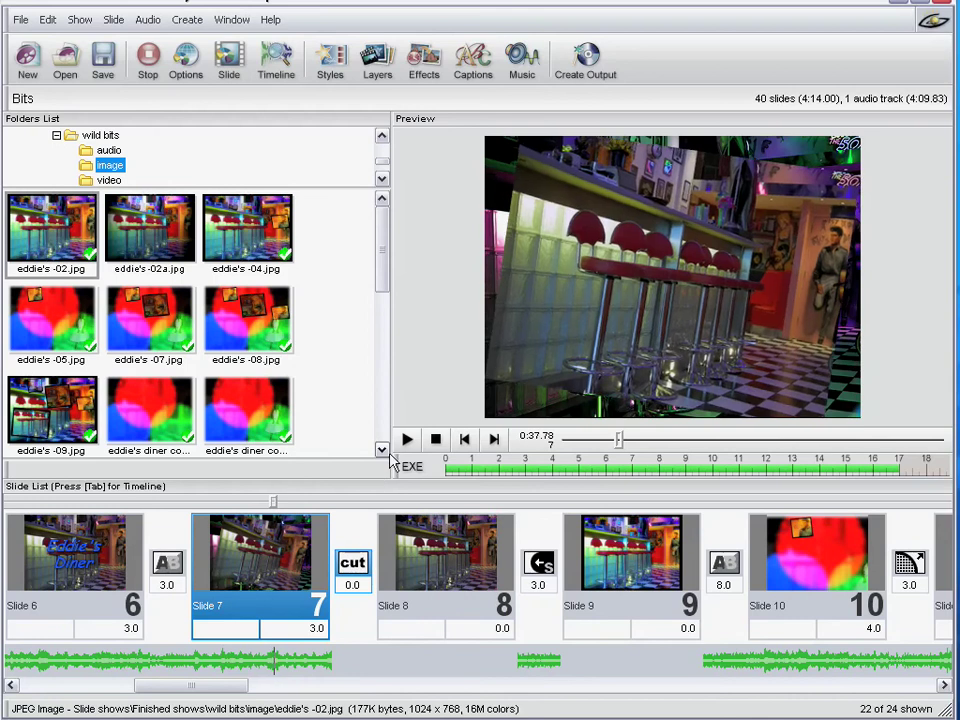
left_click(436, 440)
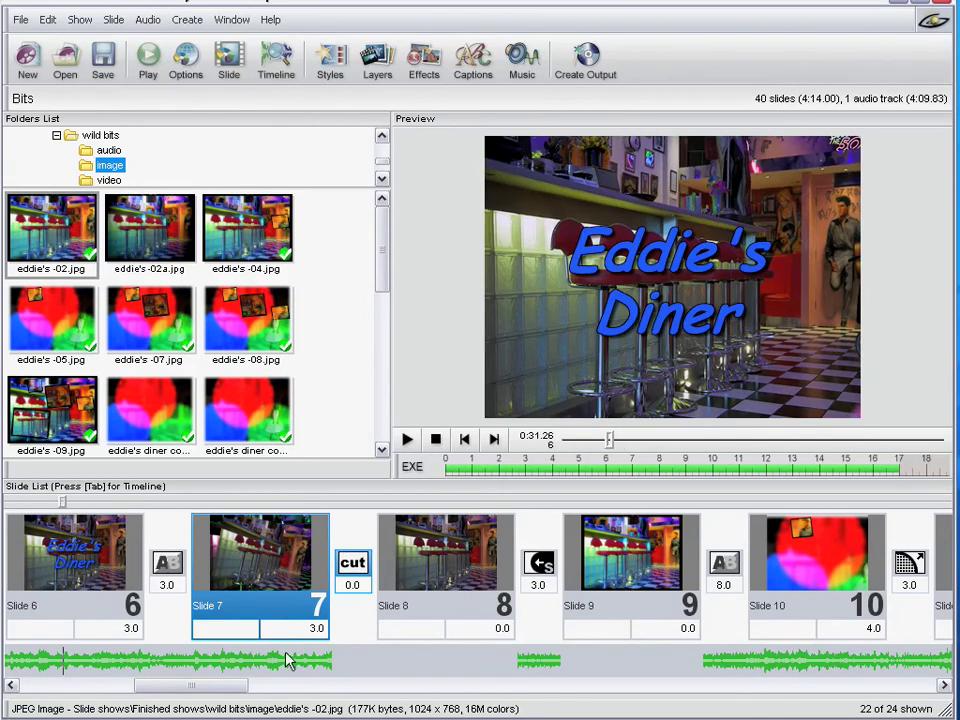
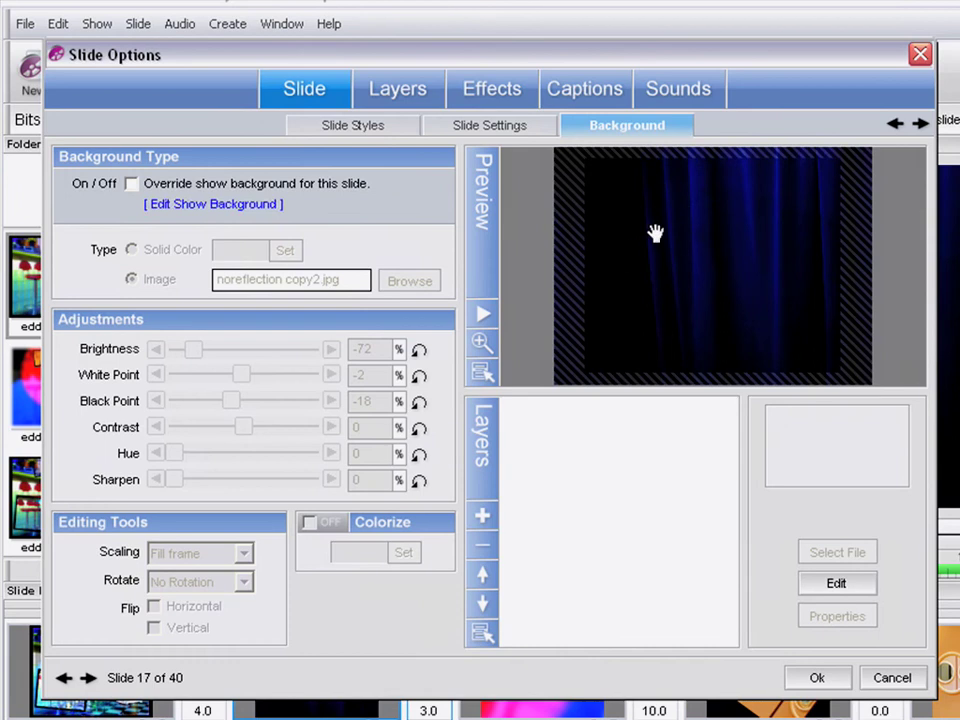
Override the show background on slide 17 with the image noreflection copy2 from the image folder.
left_click(132, 185)
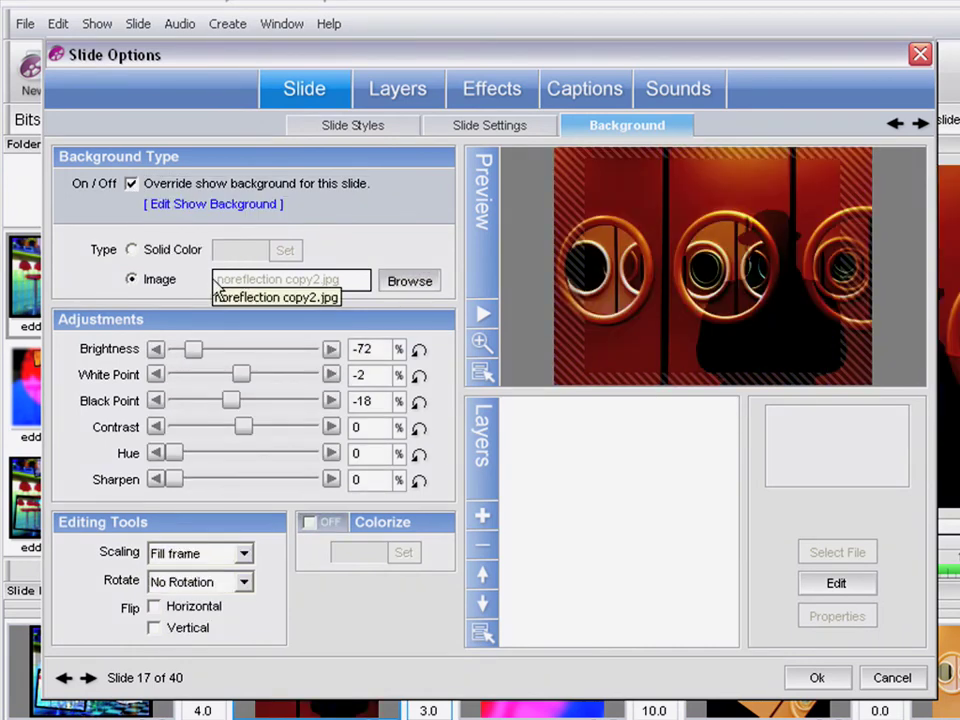
left_click(432, 284)
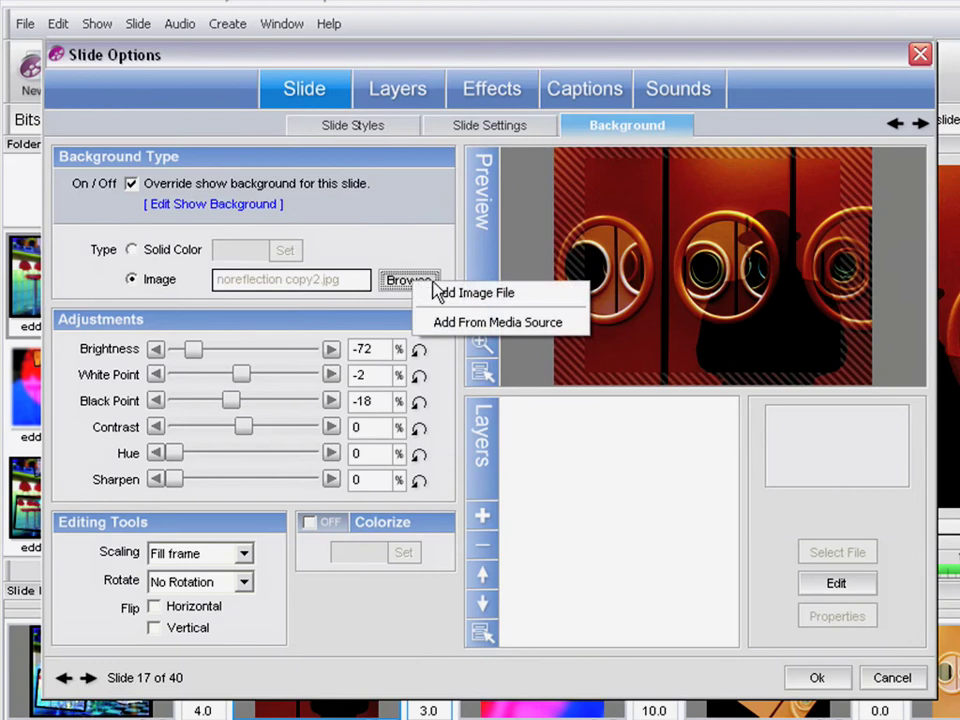
left_click(442, 292)
left_click_drag(626, 146, 605, 242)
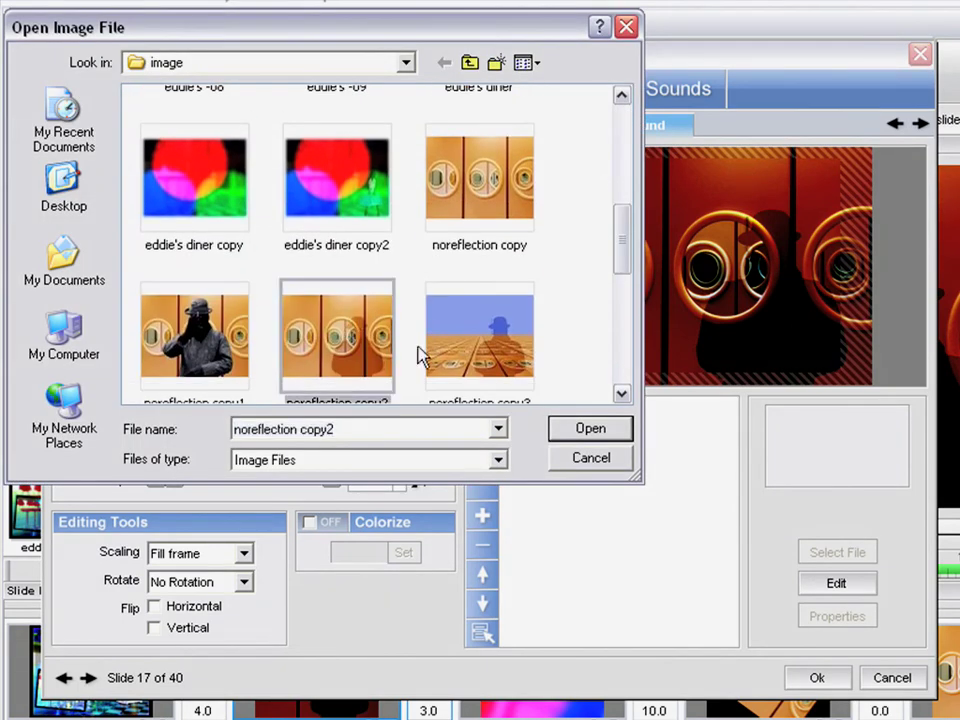
left_click(582, 432)
Reset slide 17's background brightness, white point and black point, and set brightness -46%, white point 13% and black point -12%.
left_click(419, 350)
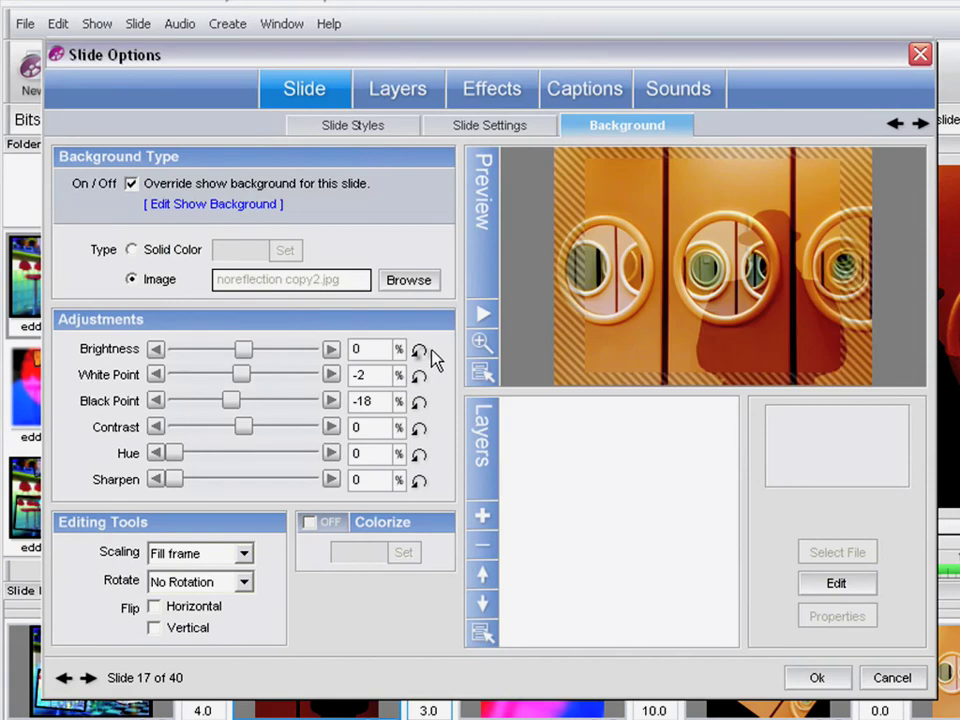
left_click(419, 376)
left_click(419, 403)
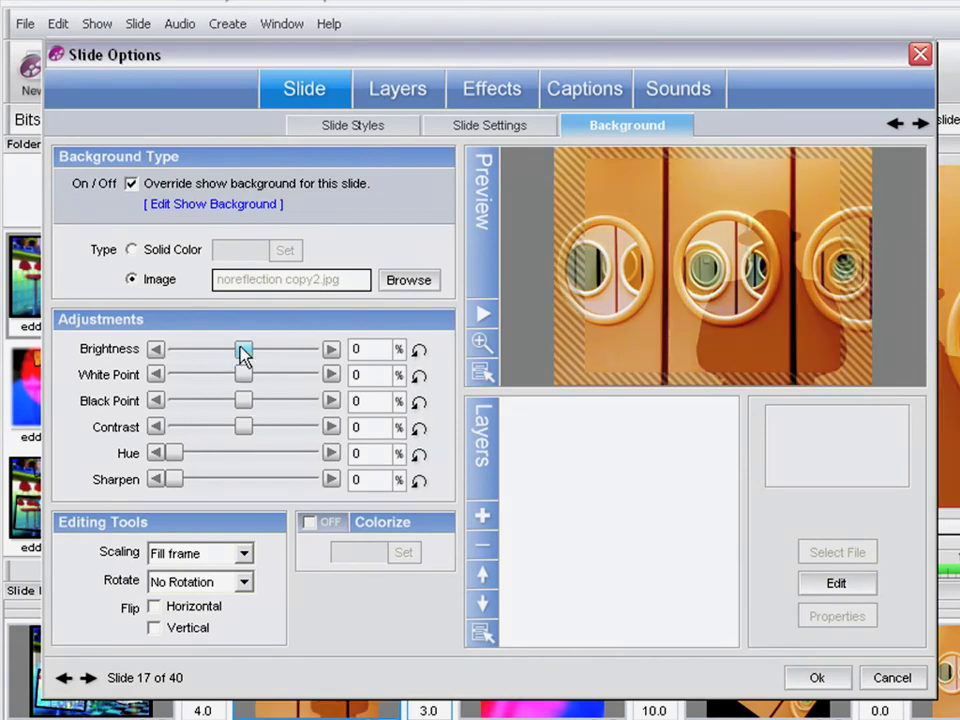
mouse_move(243, 351)
left_mouse_down()
mouse_move(209, 349)
mouse_move(251, 372)
left_mouse_up()
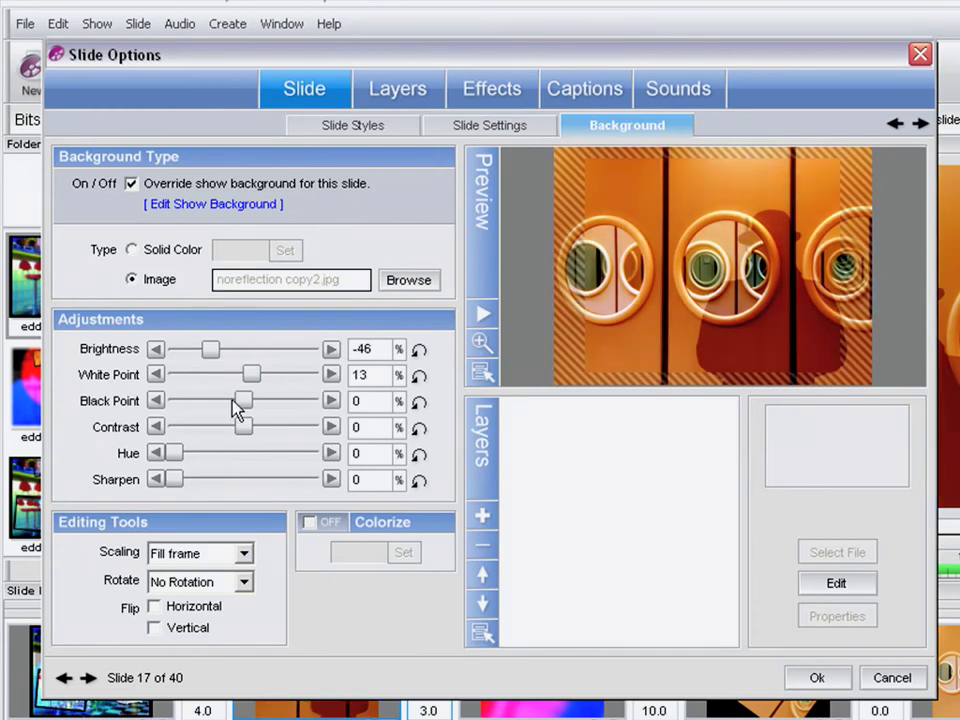
scroll(237, 408, "down", 10)
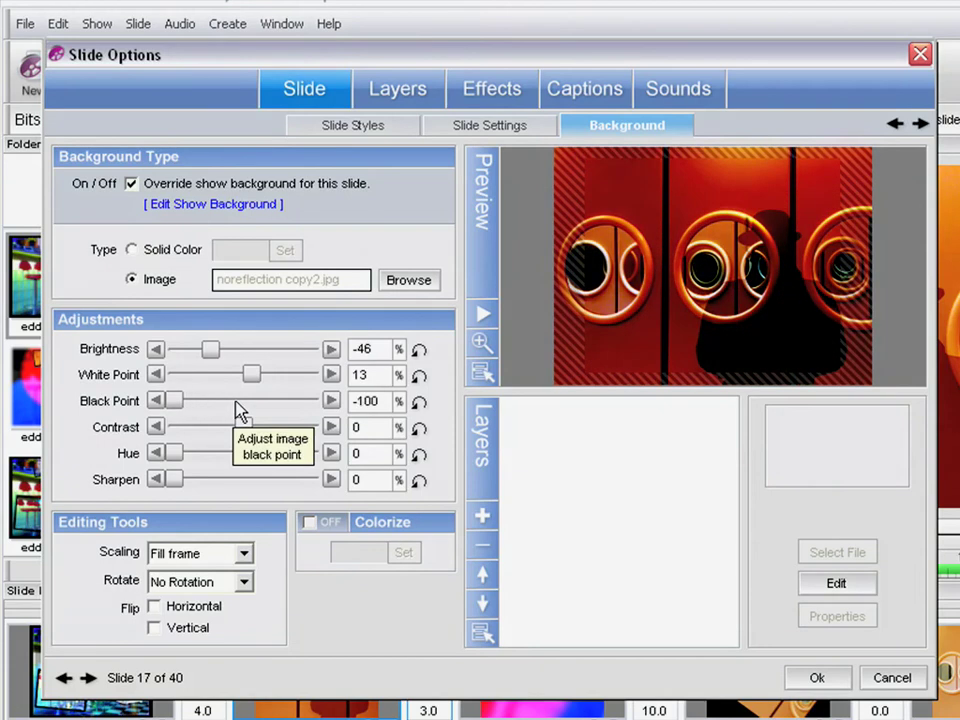
left_click_drag(186, 403, 241, 410)
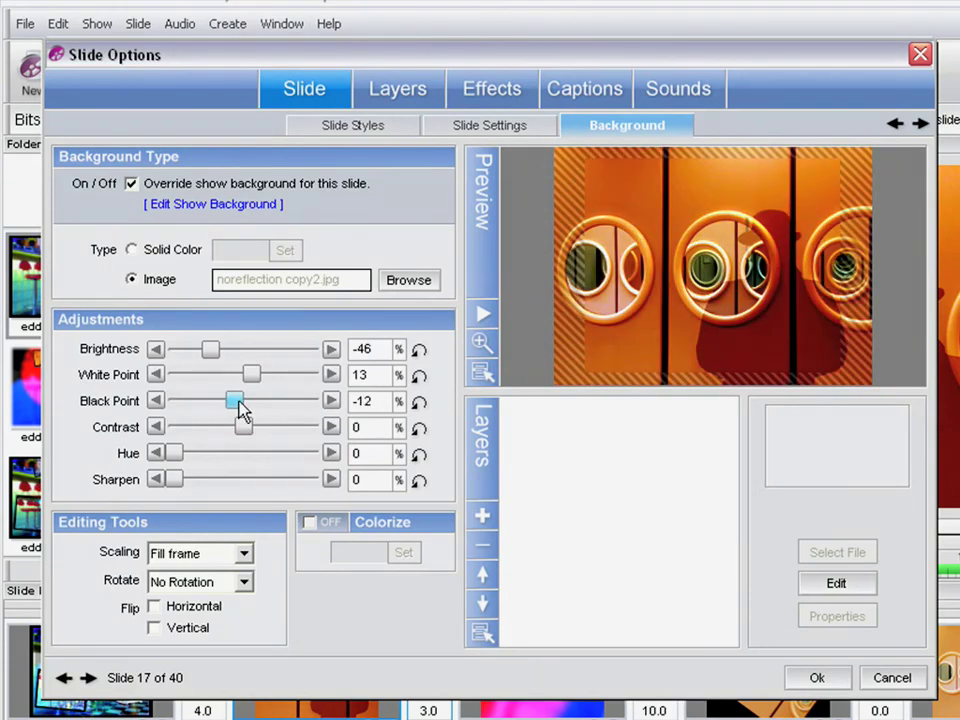
Colorize slide 17's background image with a muted reddish brown (RGB 124, 80, 80) and apply the slide options.
left_click(311, 525)
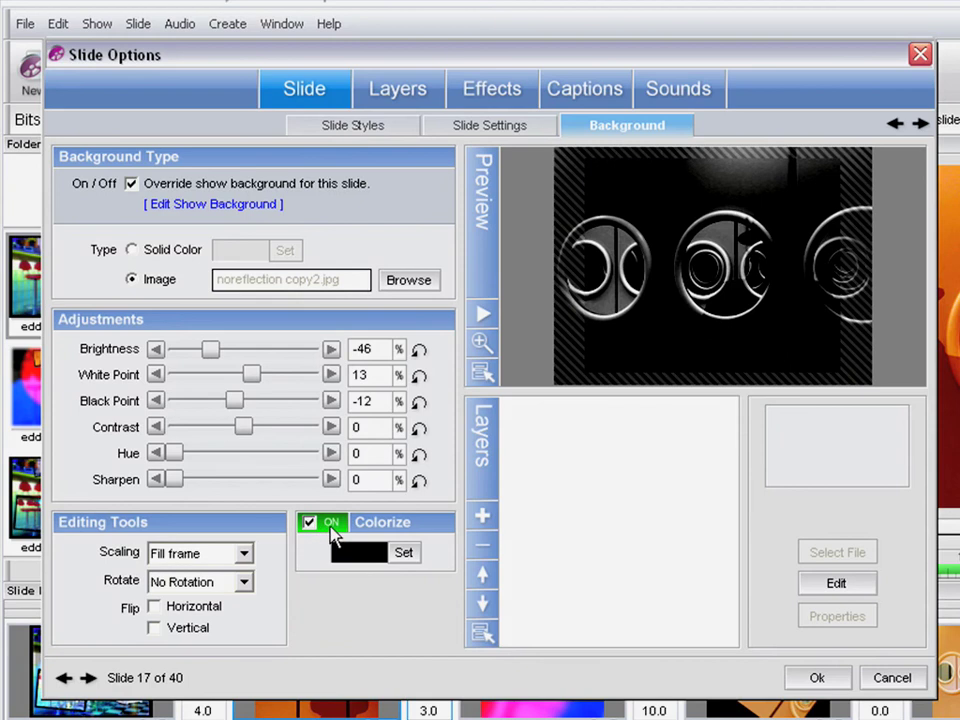
left_click(404, 556)
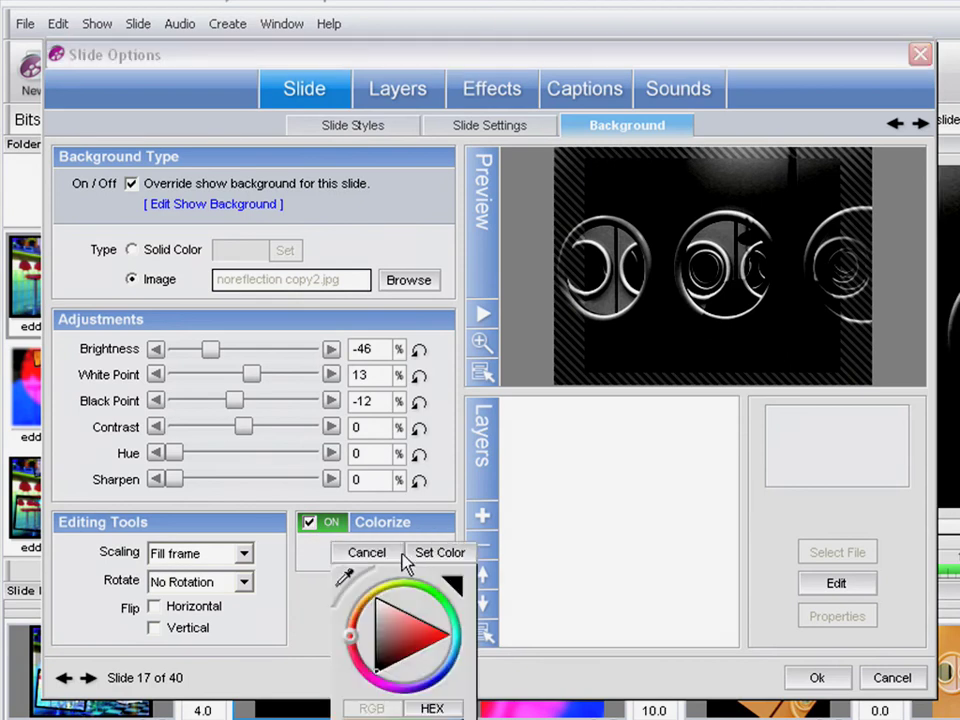
left_click_drag(378, 678, 381, 647)
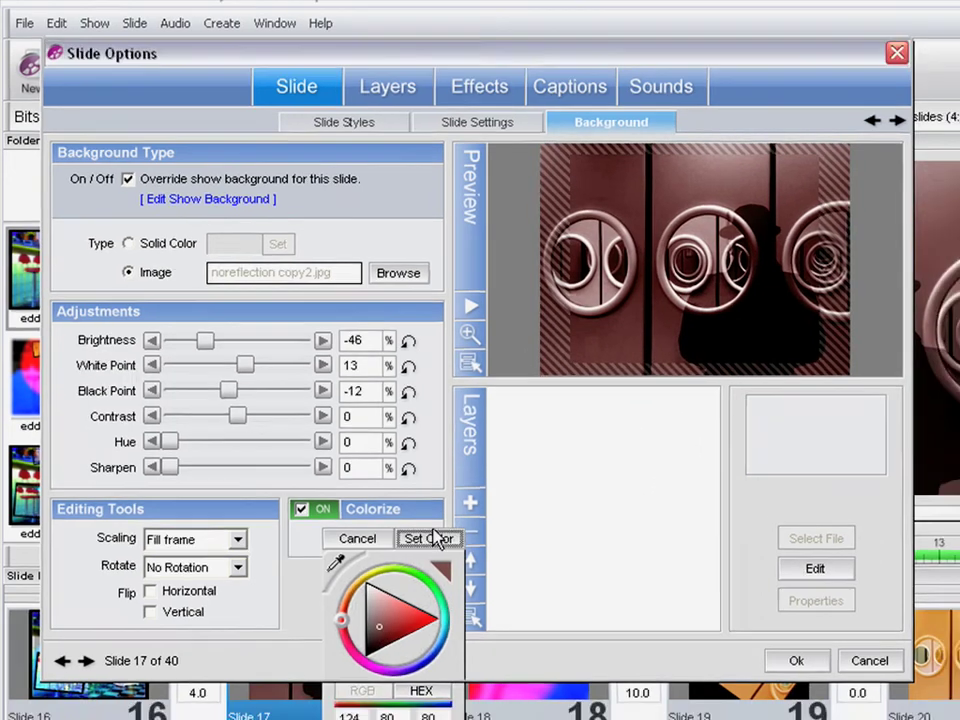
left_click(437, 553)
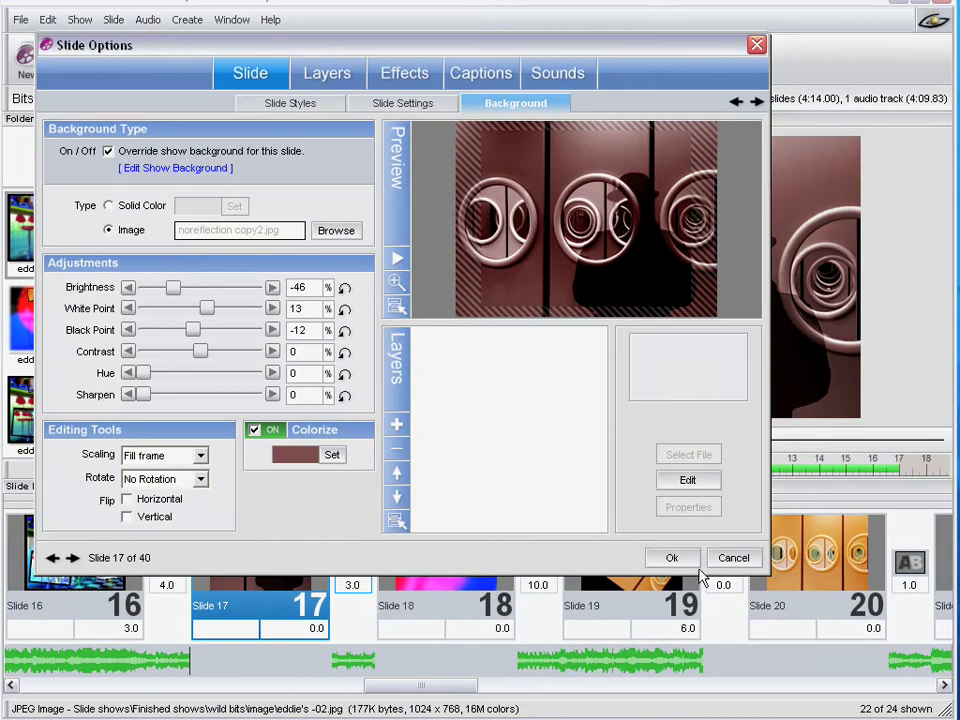
left_click(674, 558)
Preview the transition from slide 16 into slide 17 to check the new background, and stop the playback.
left_click_drag(189, 503, 154, 501)
left_click(167, 563)
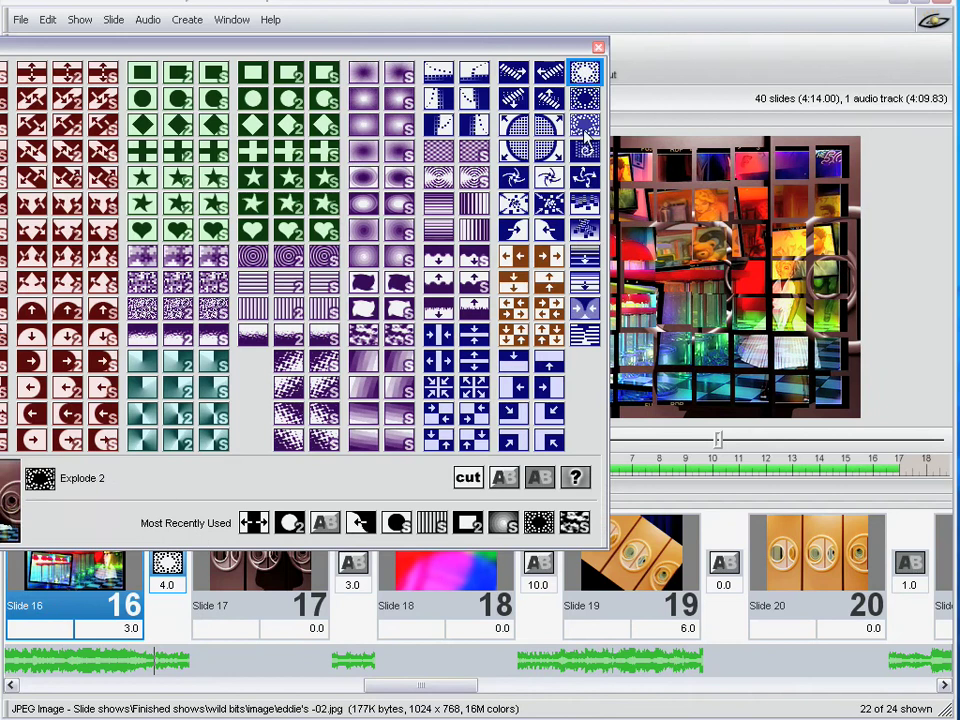
left_click(598, 47)
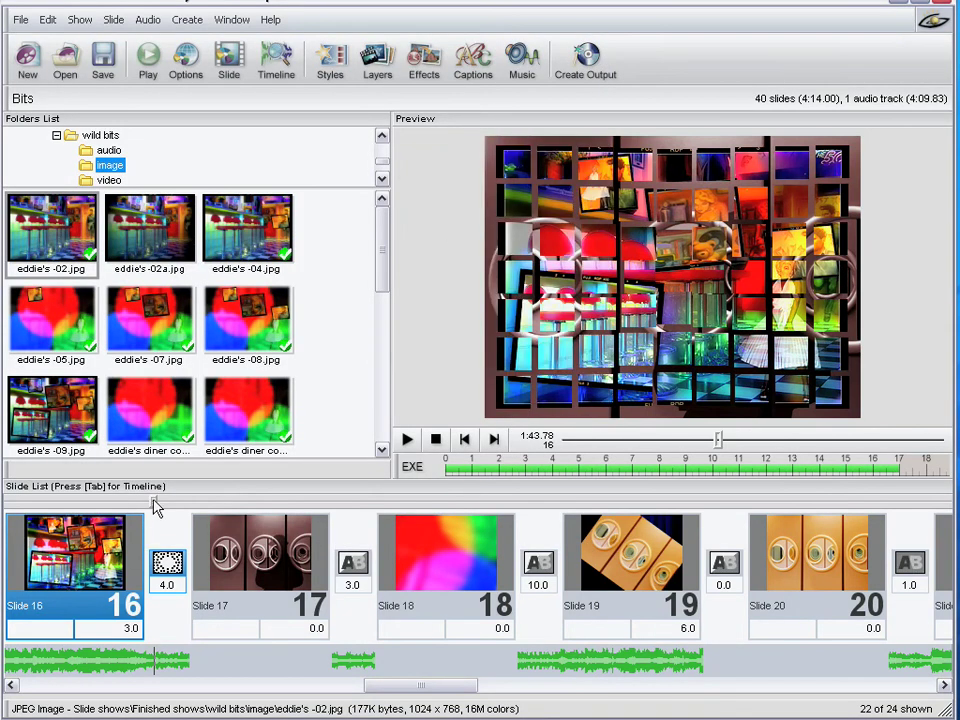
mouse_move(155, 507)
left_mouse_down()
mouse_move(133, 499)
mouse_move(186, 506)
mouse_move(143, 508)
left_mouse_up()
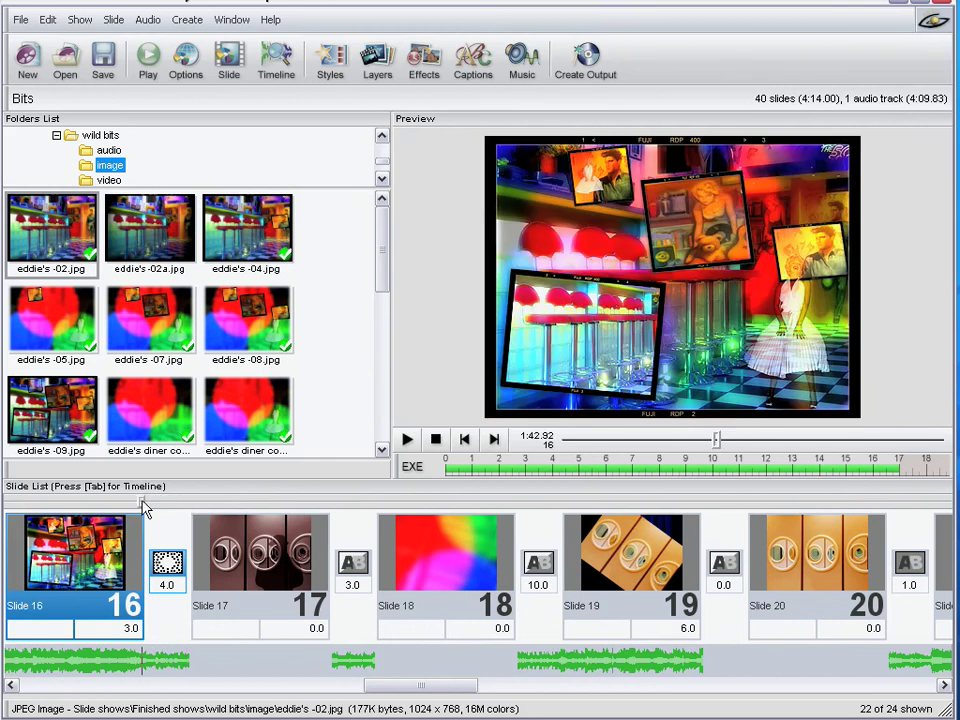
left_click(409, 440)
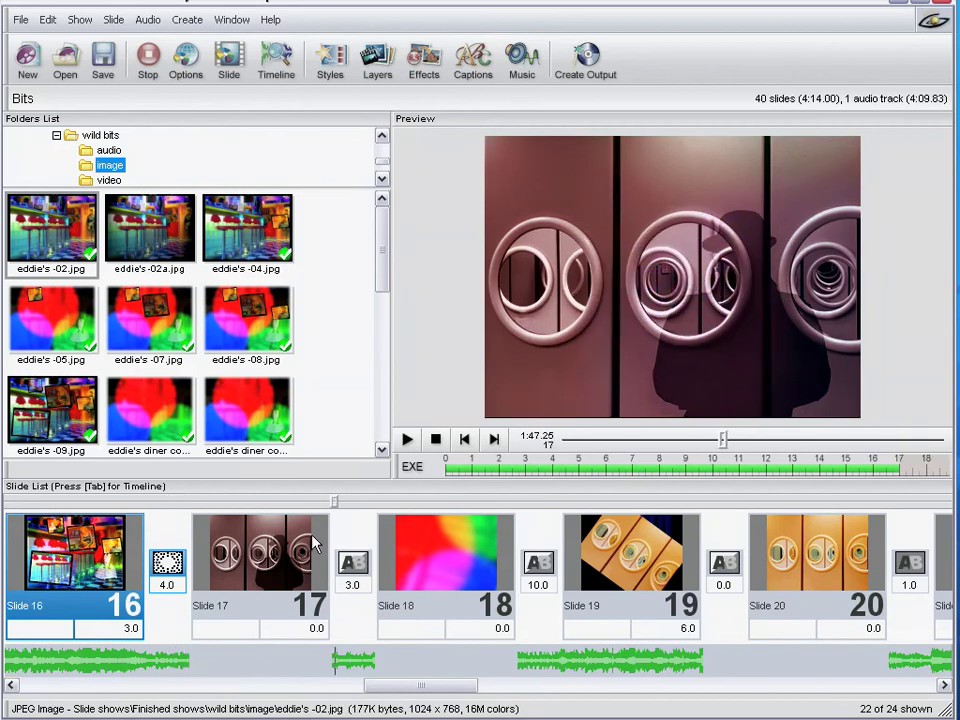
left_click(436, 441)
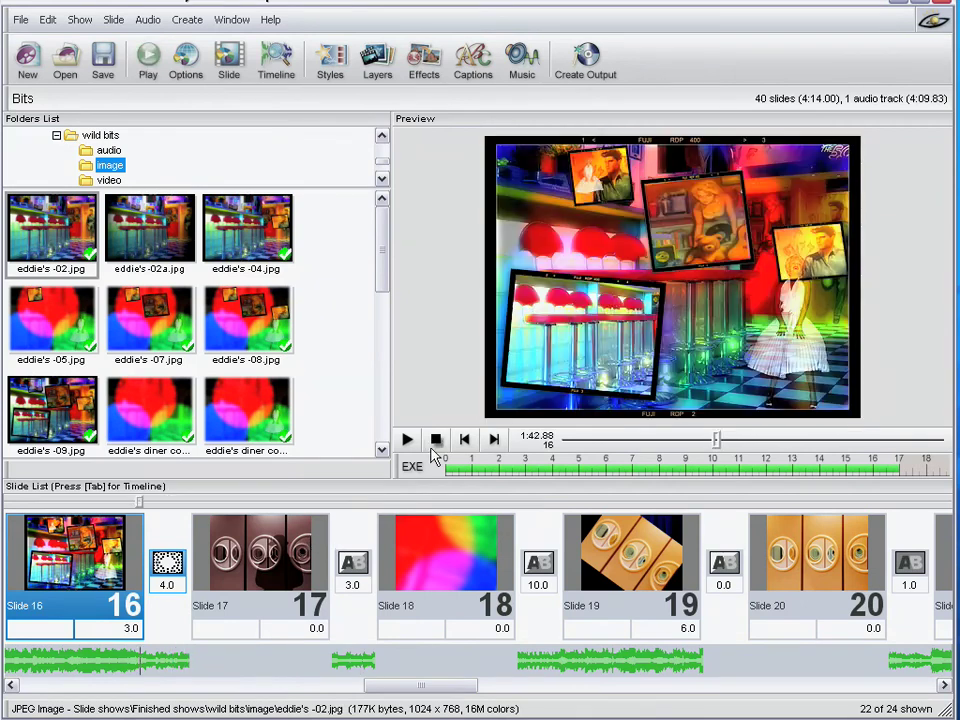
Override the show background on slide 19 with the image noreflection copy from the image folder.
left_click_drag(403, 696, 447, 690)
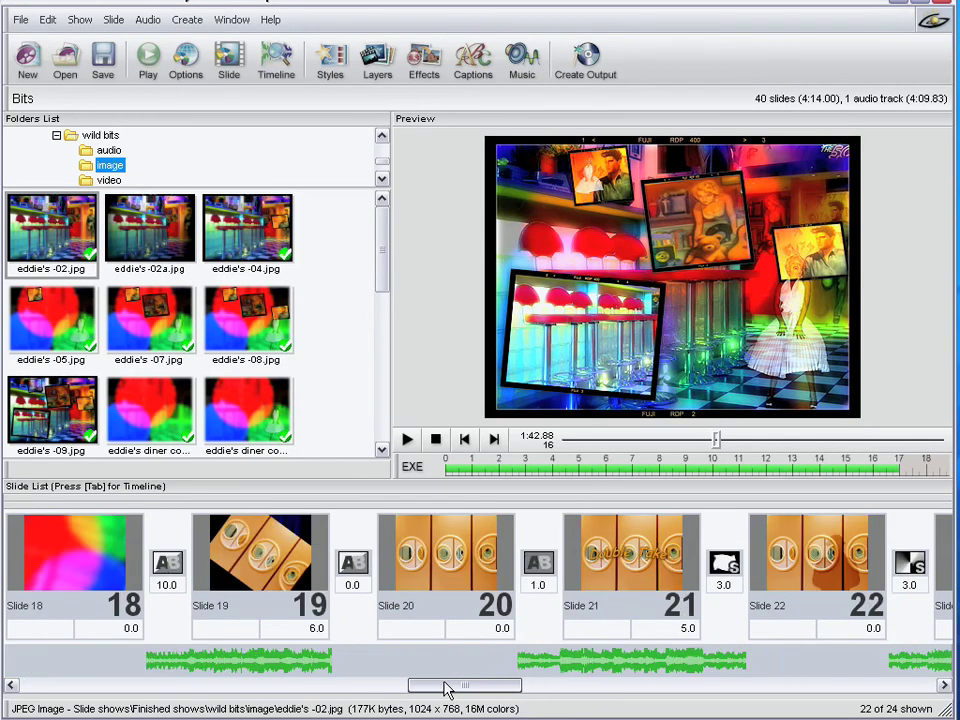
left_click(227, 553)
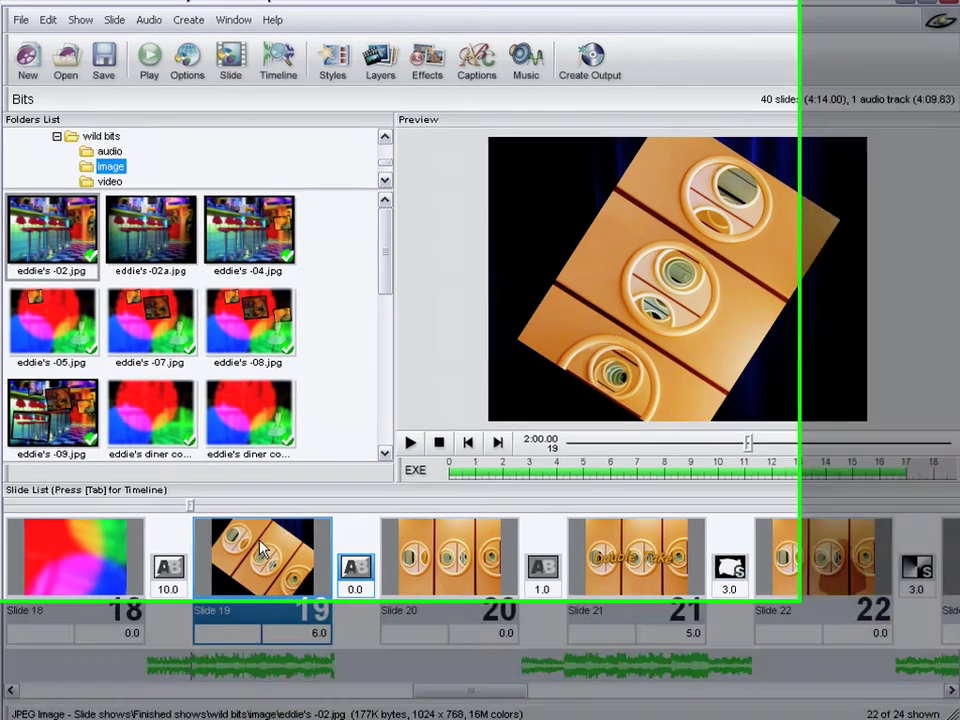
double_click(276, 534)
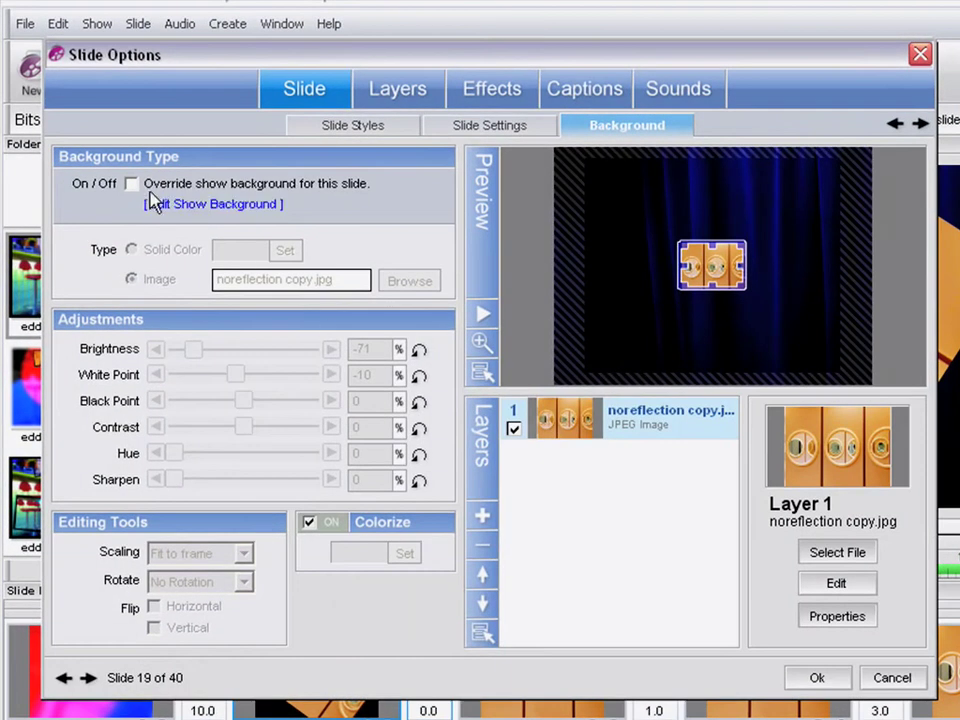
left_click(133, 184)
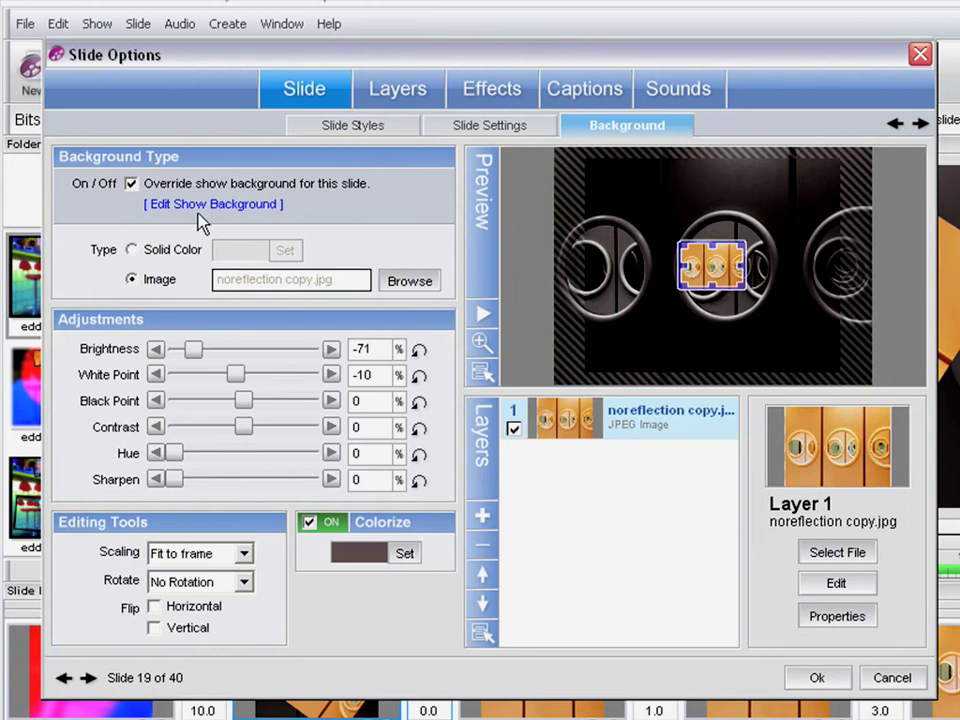
left_click(411, 281)
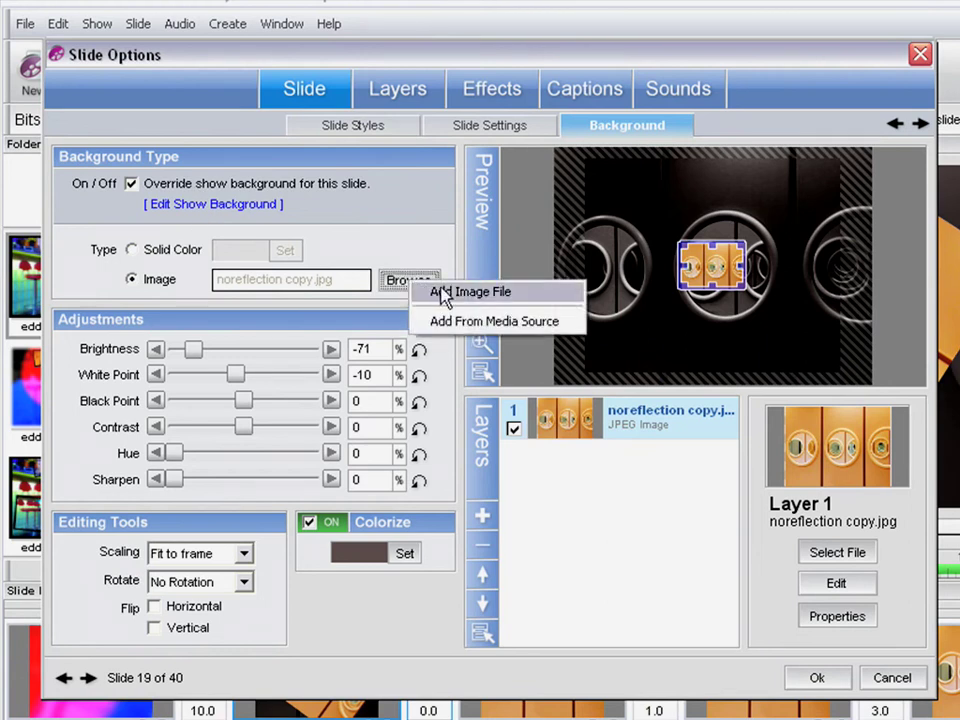
left_click(443, 294)
left_click_drag(624, 137, 609, 214)
left_click(505, 262)
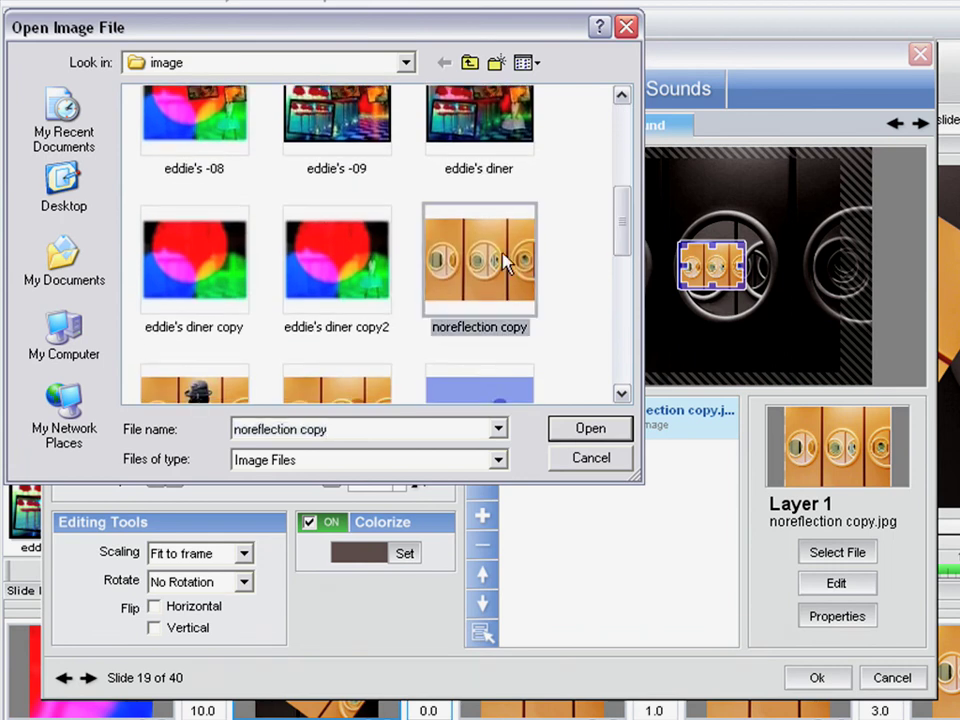
left_click(581, 437)
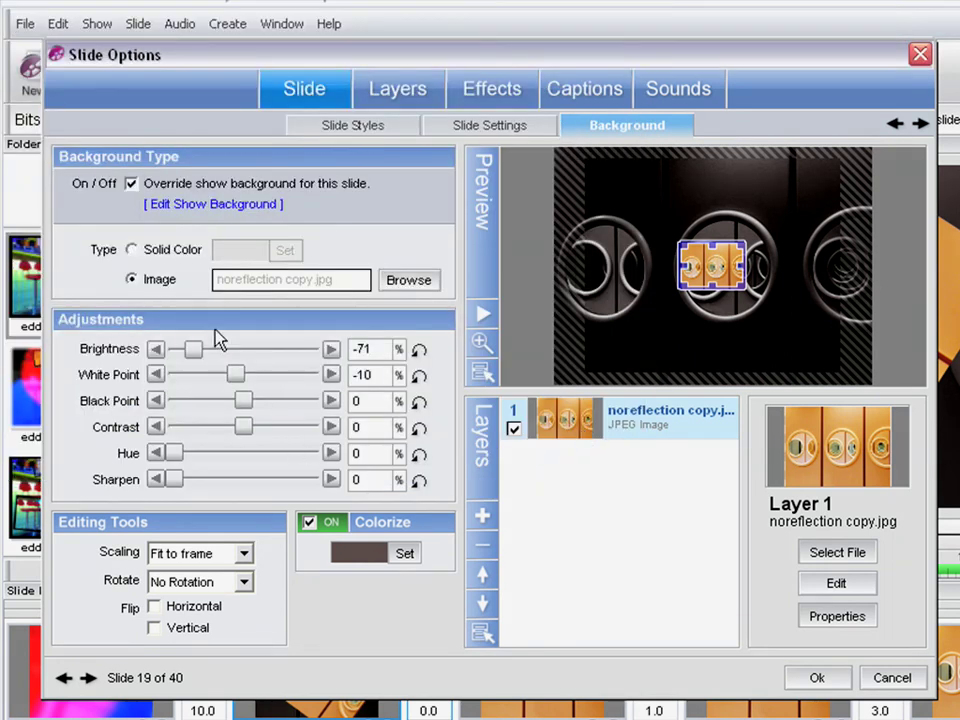
Change the colorize color of slide 19's background to a brighter muted red and apply the slide options.
left_click(312, 532)
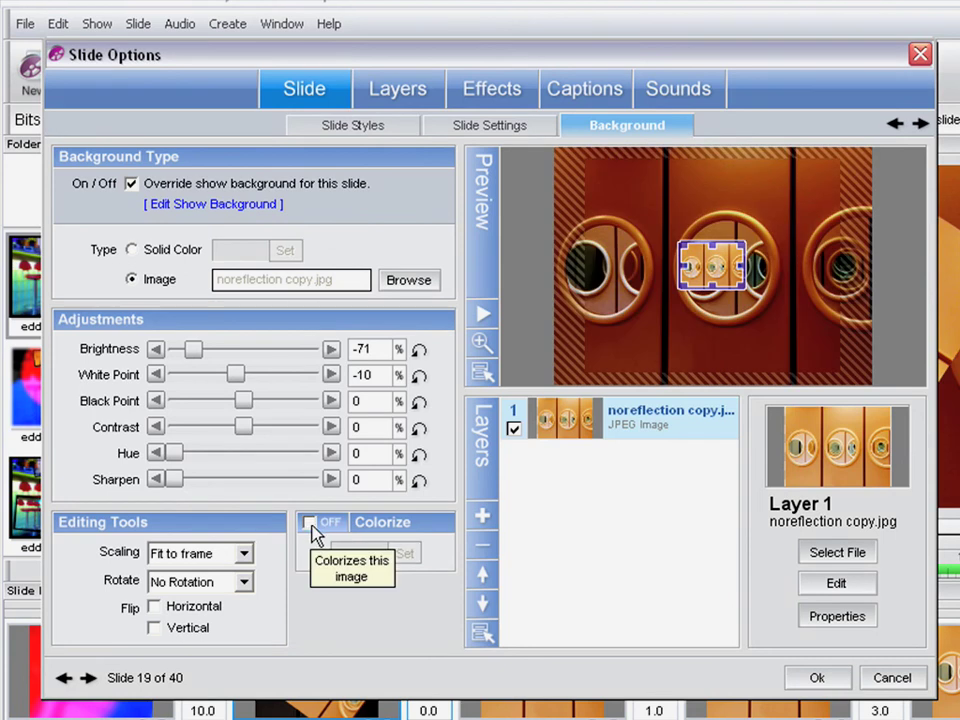
left_click(311, 531)
left_click(405, 555)
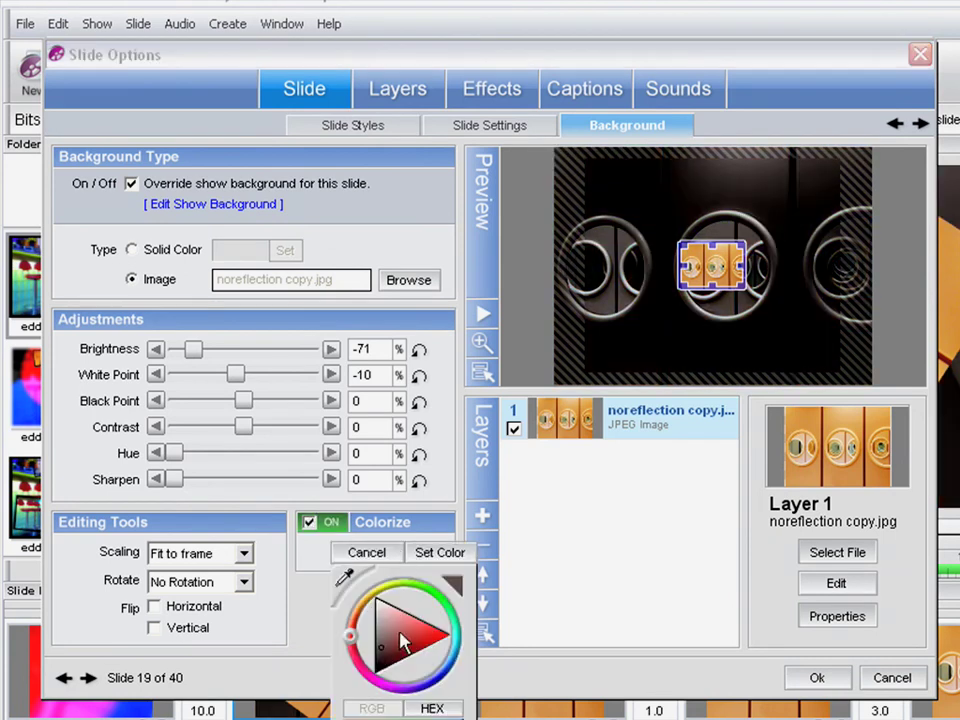
left_click(393, 651)
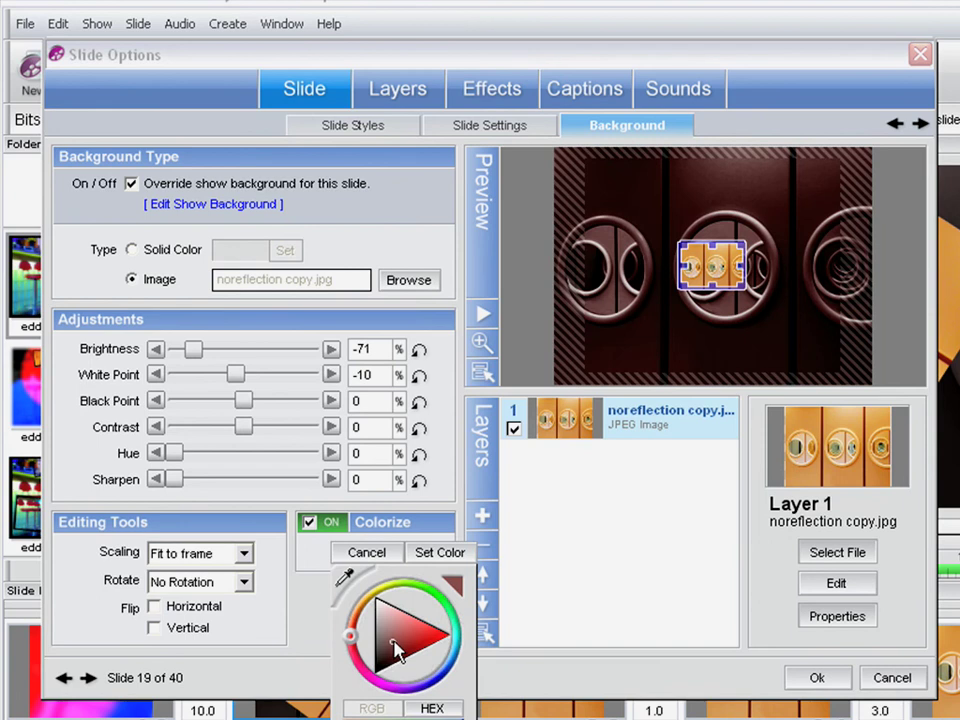
left_click(445, 556)
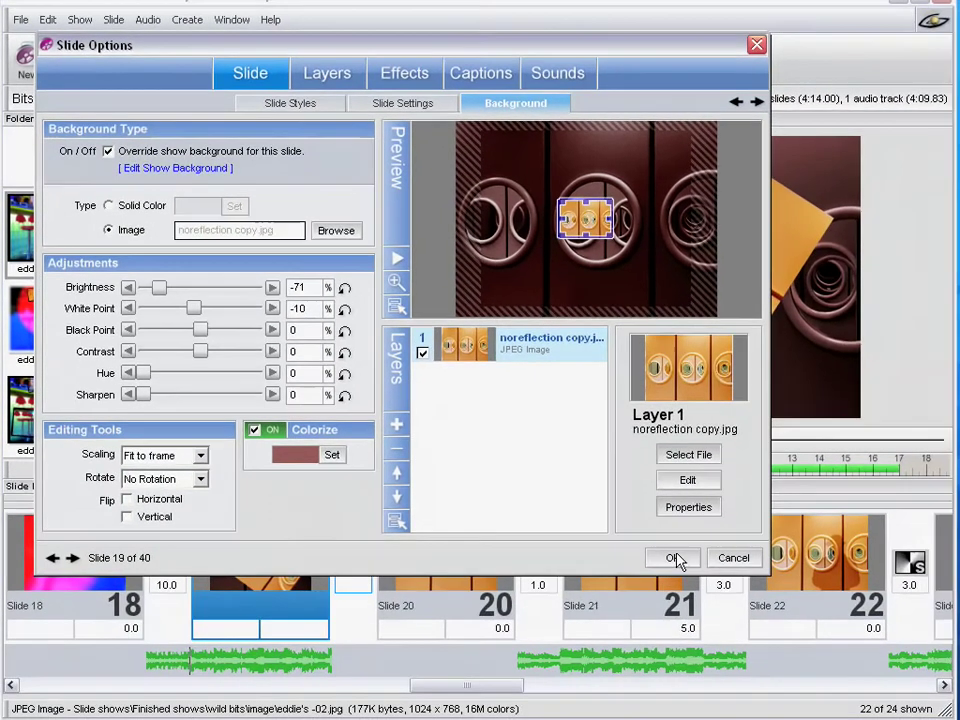
left_click(675, 558)
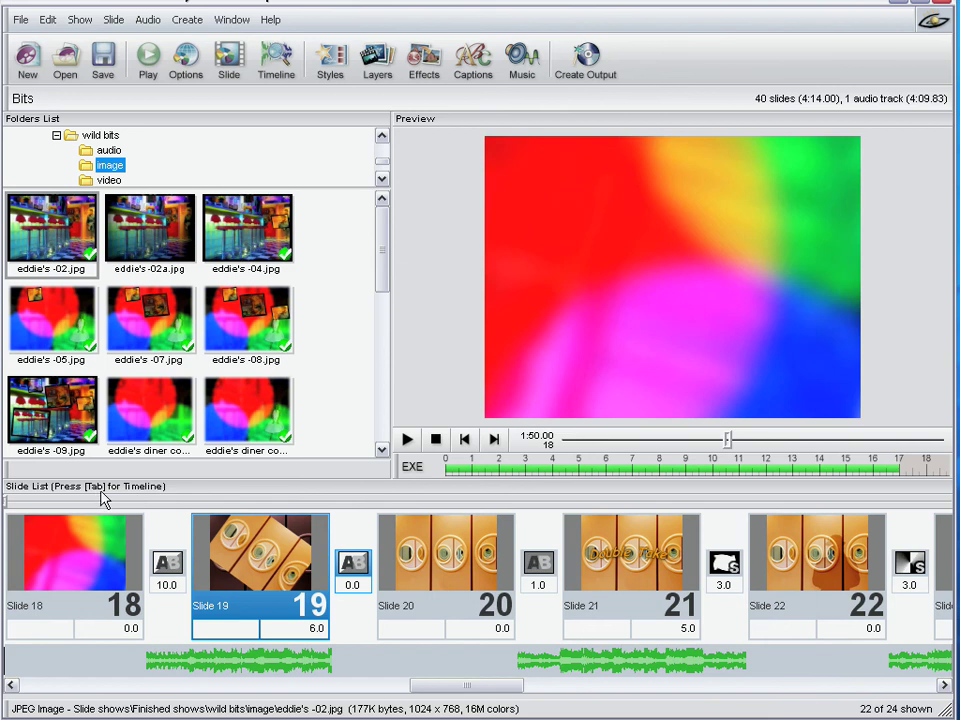
Play the show from slide 18 into slide 19 to check the colorized background, and stop the playback.
left_click(410, 441)
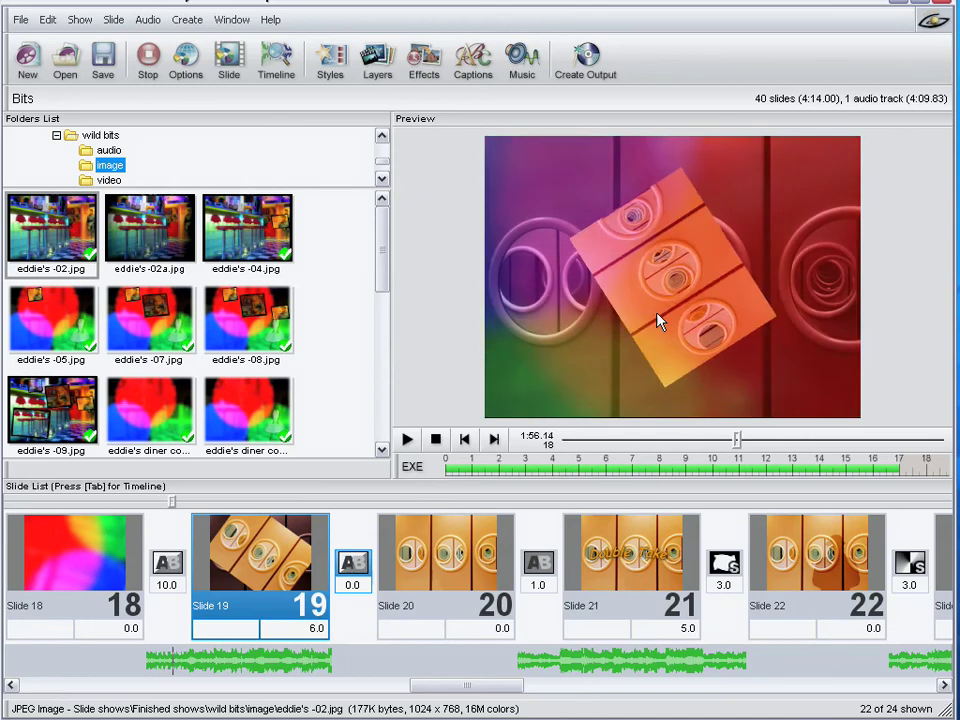
left_click(437, 442)
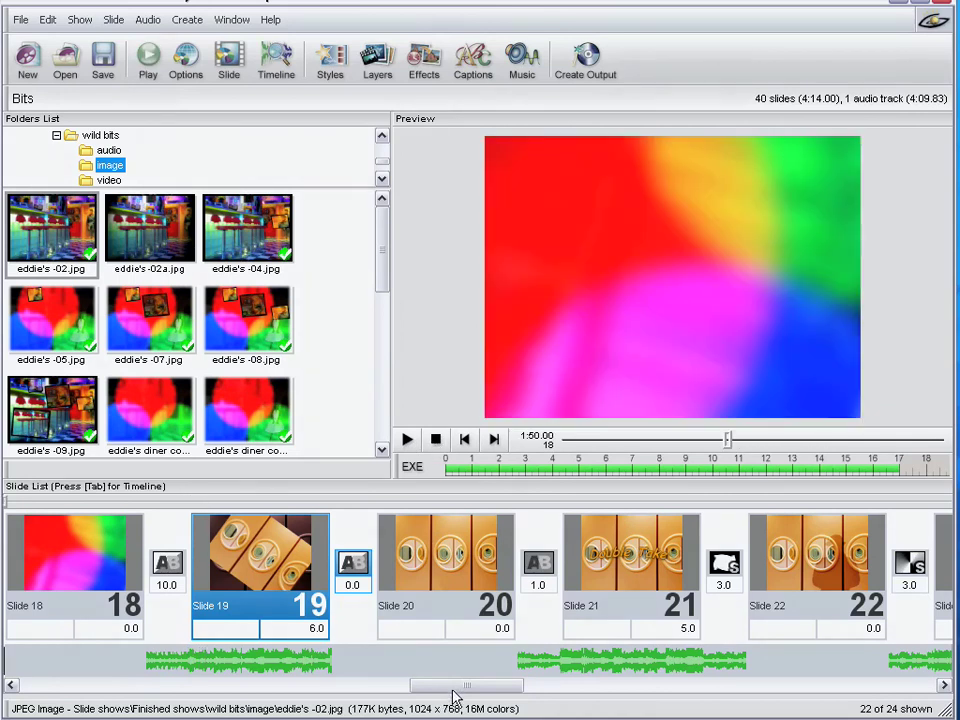
Browse the remaining slides through slide 40 to review their backgrounds, and return to the start of the show.
left_click_drag(453, 690, 729, 690)
left_click(812, 580)
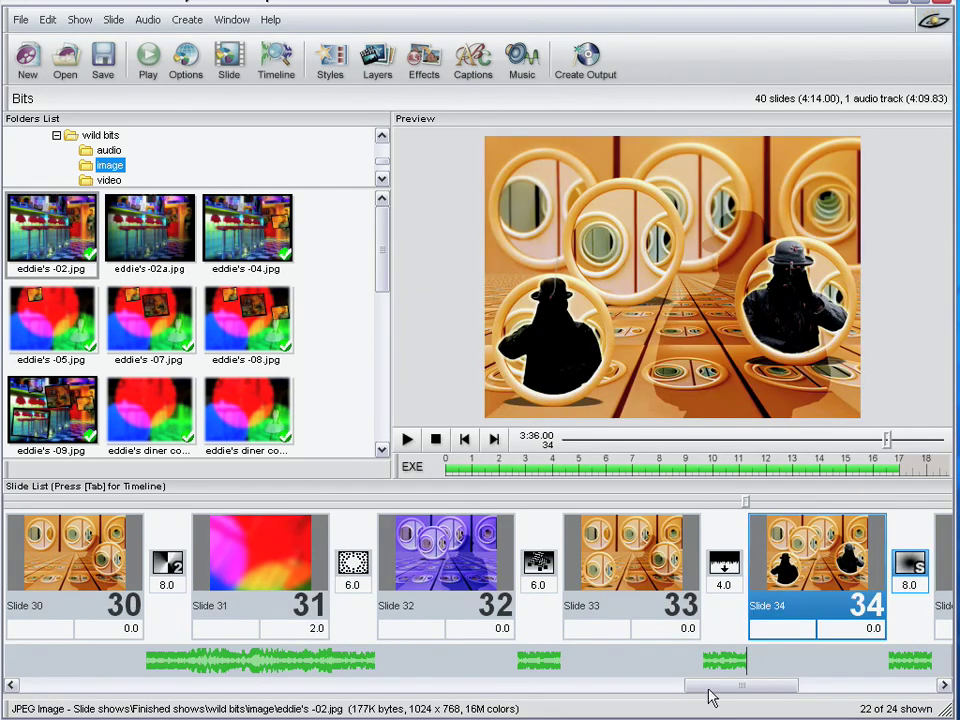
left_click_drag(711, 697, 744, 676)
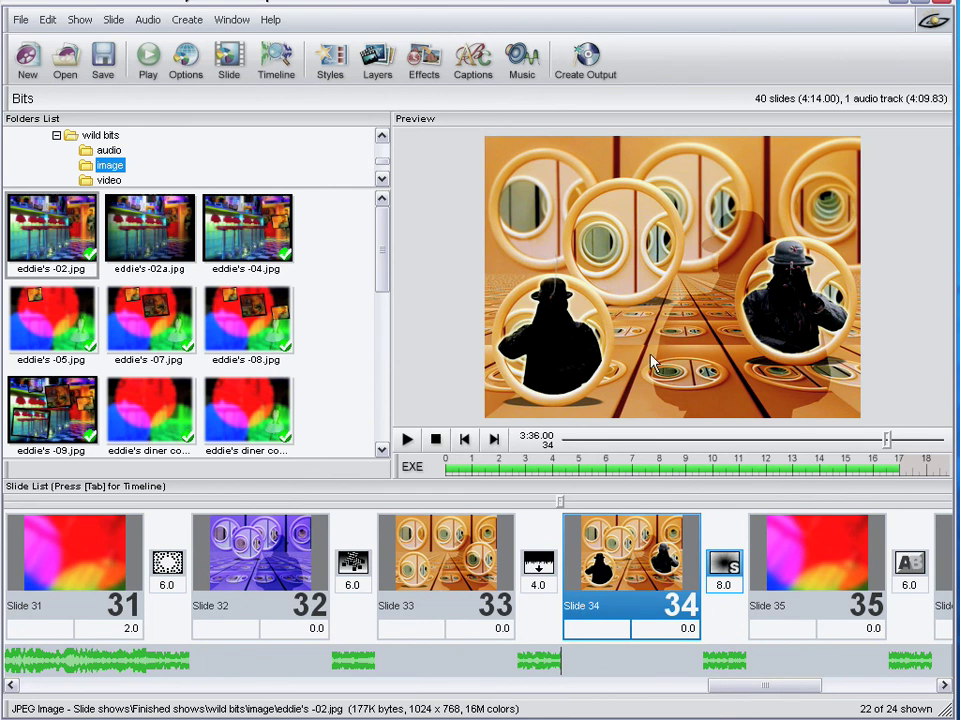
left_click_drag(743, 688, 863, 692)
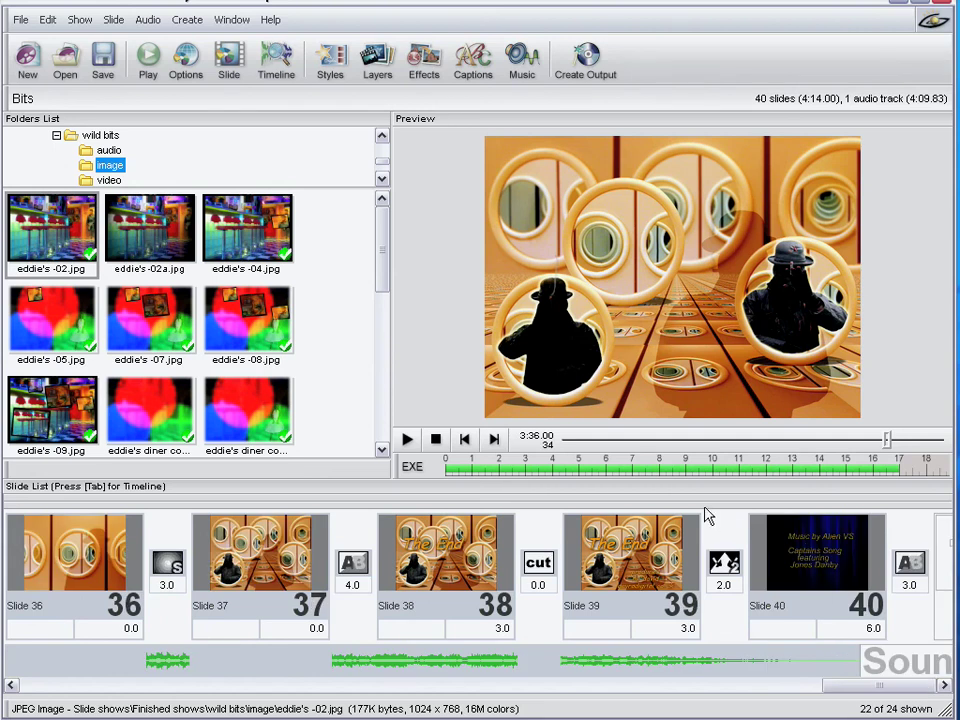
left_click_drag(705, 515, 818, 515)
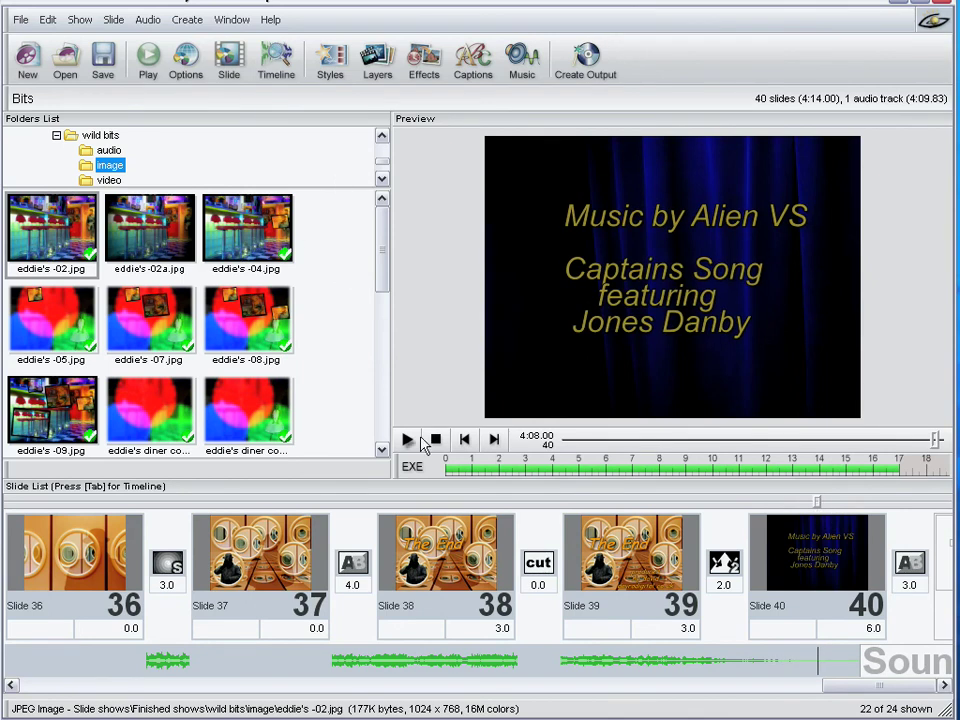
left_click(466, 440)
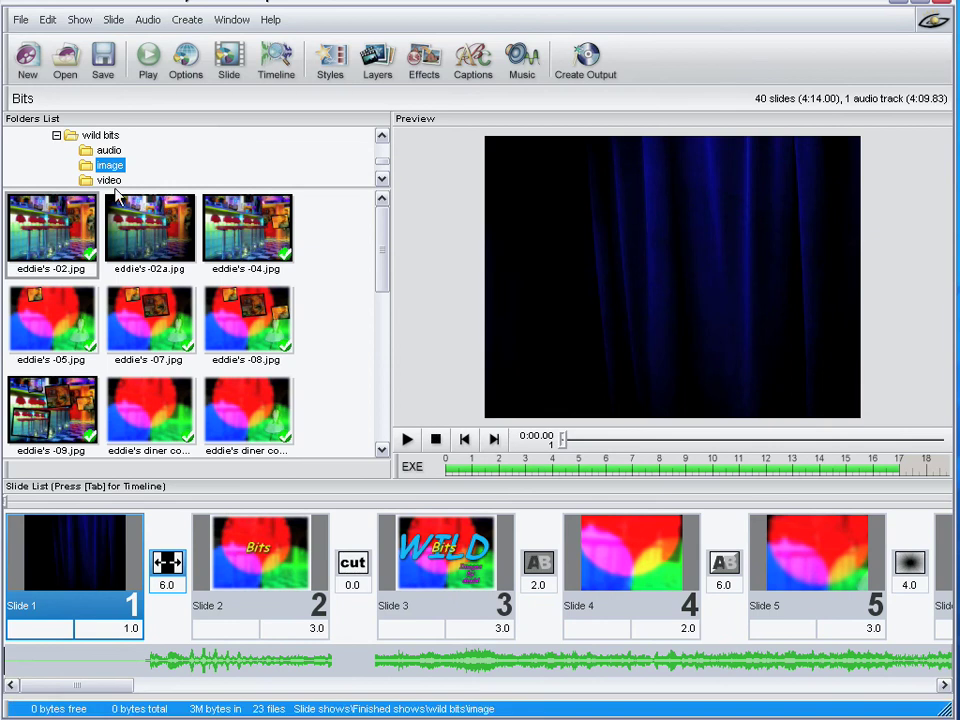
Save the show under the new file name wild bits in the wild bits folder.
left_click(18, 18)
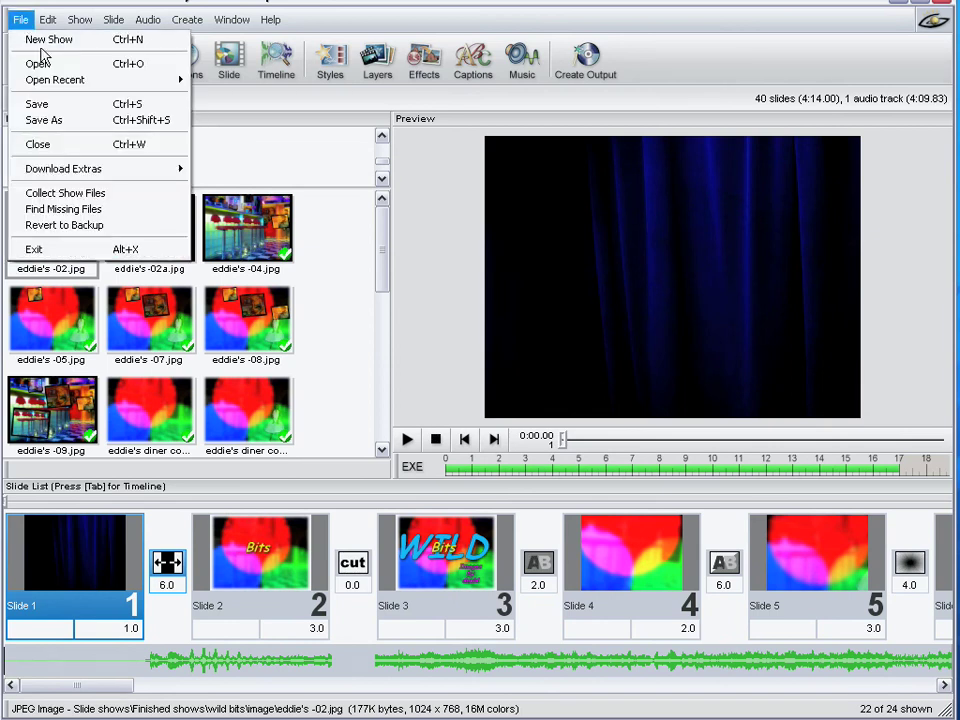
left_click(50, 120)
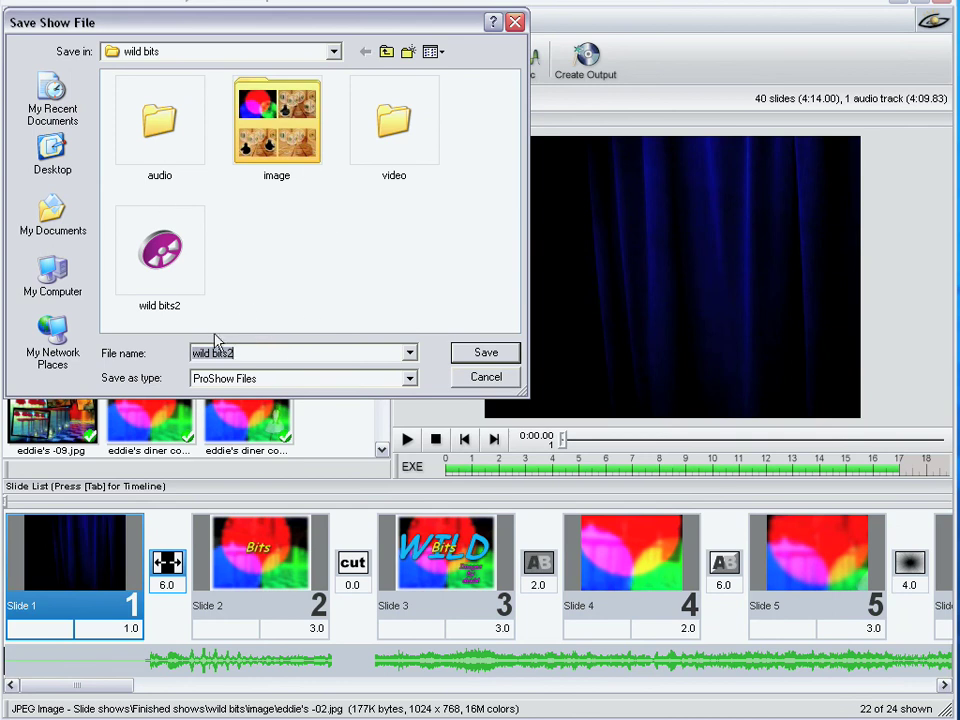
left_click(251, 352)
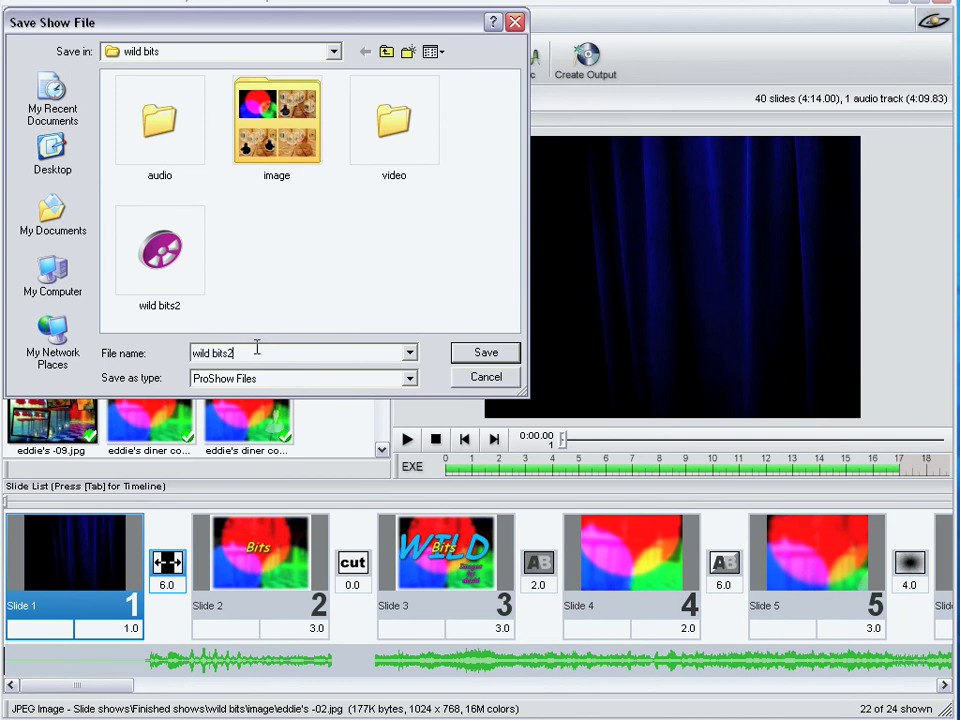
key("BackSpace")
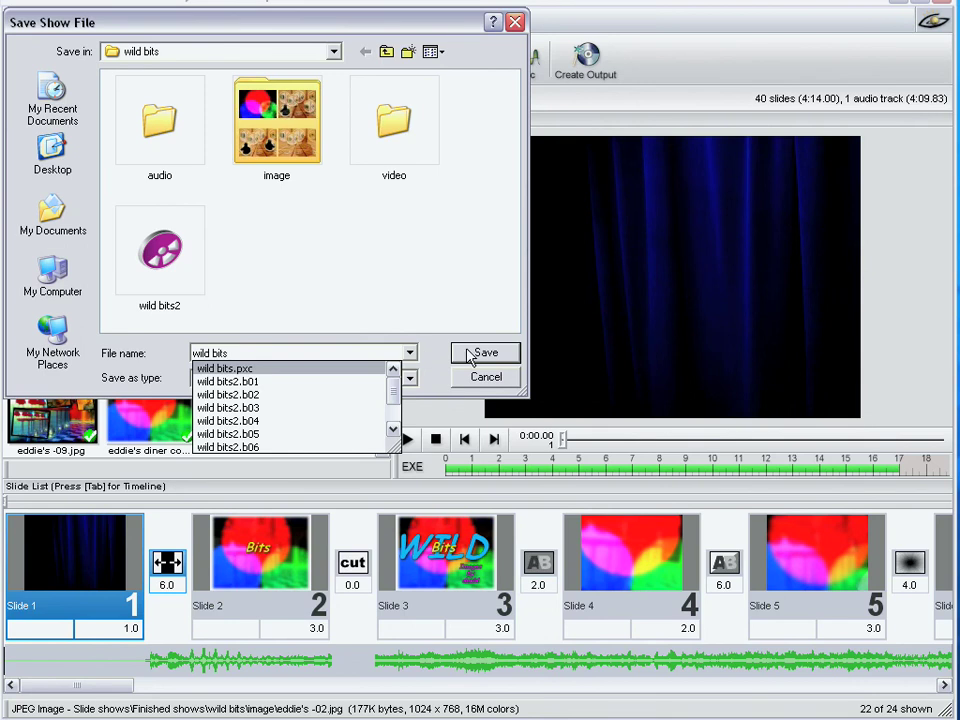
left_click(472, 355)
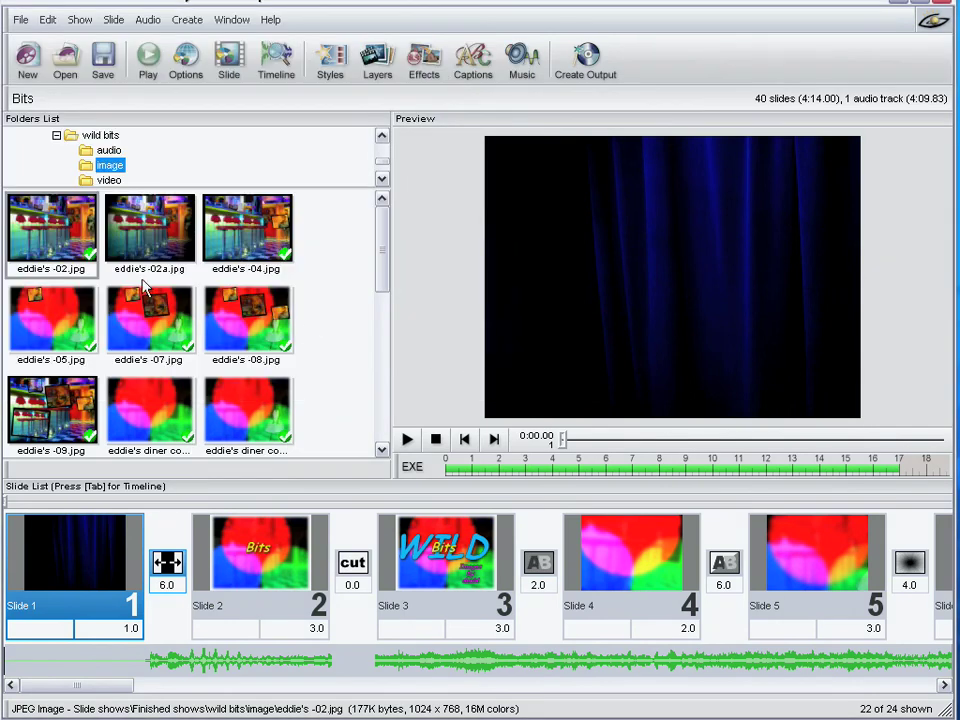
Save the list of files used in the show as Desktopfilelist on the Desktop, and collect the show files into the Desktop folder.
left_click(20, 22)
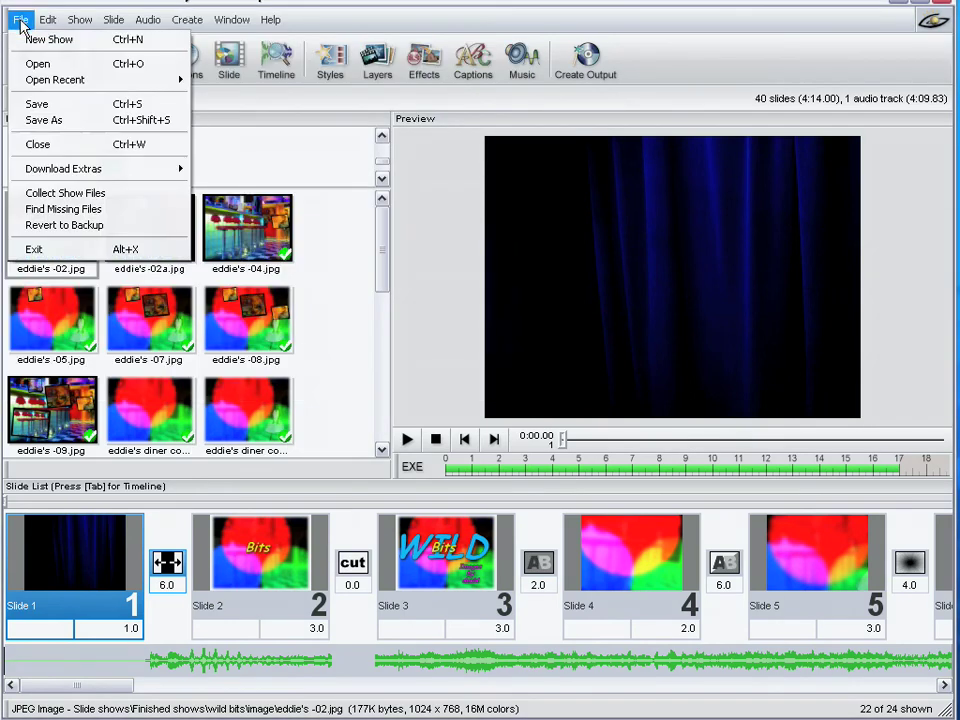
left_click(66, 200)
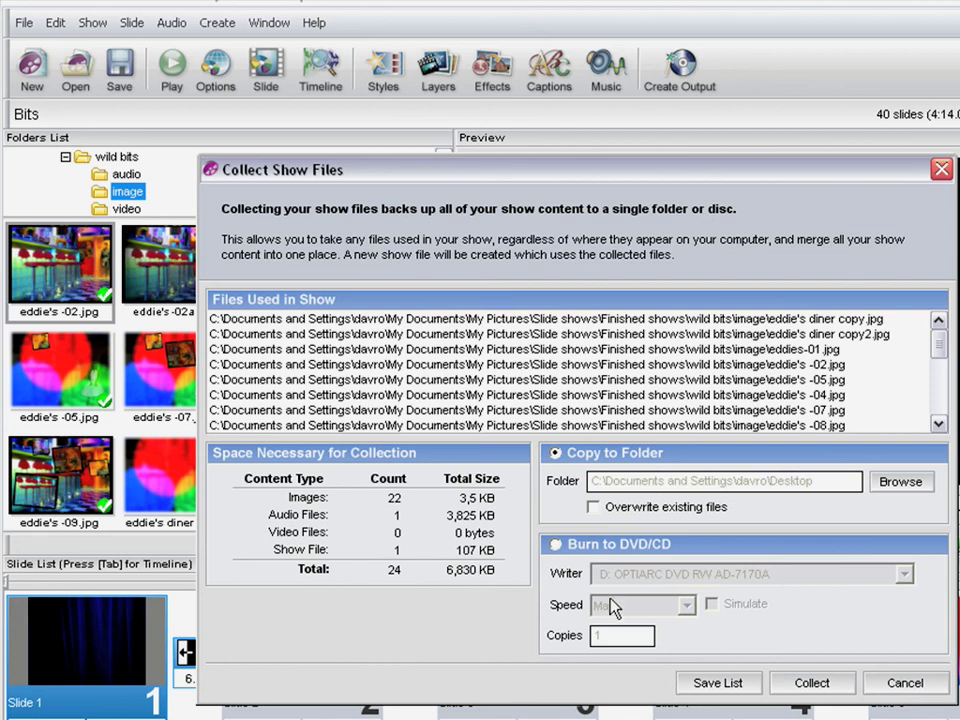
left_click(718, 684)
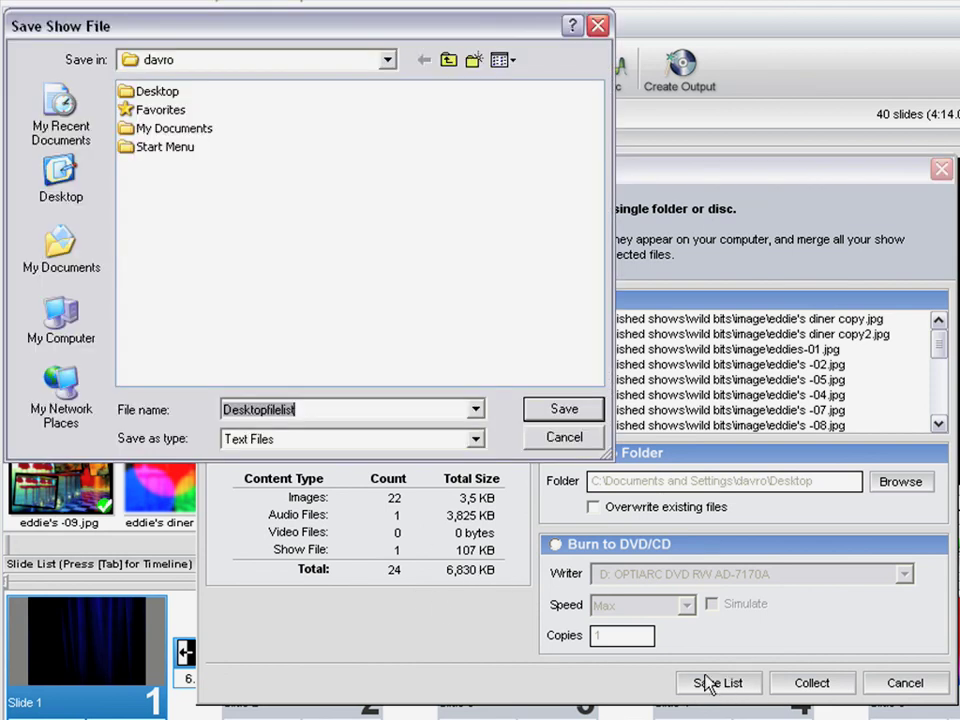
left_click(58, 180)
left_click(553, 416)
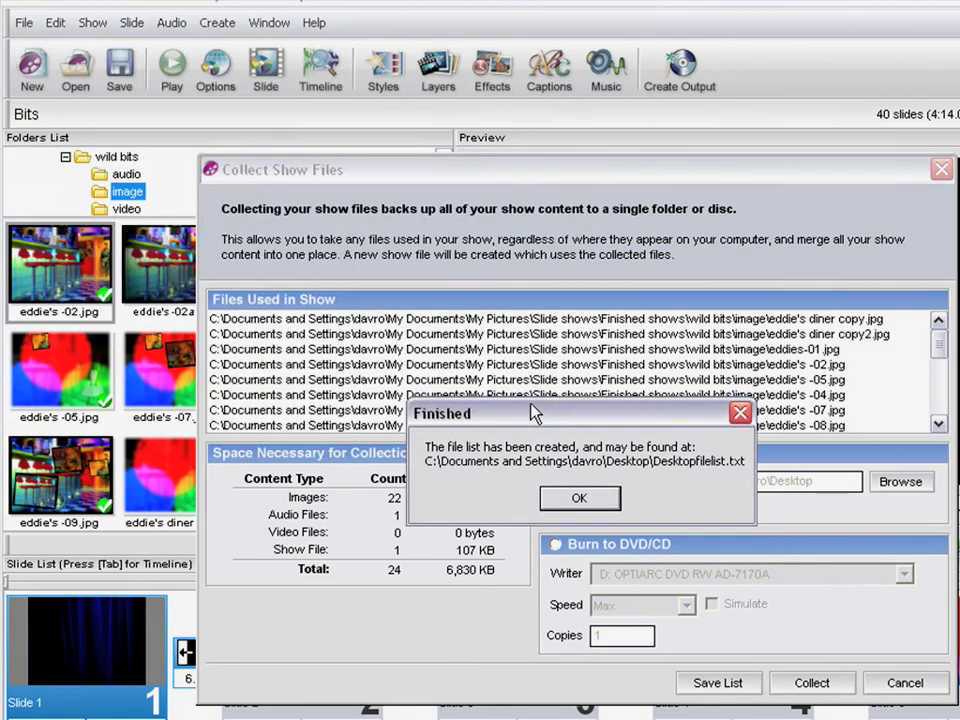
left_click(435, 378)
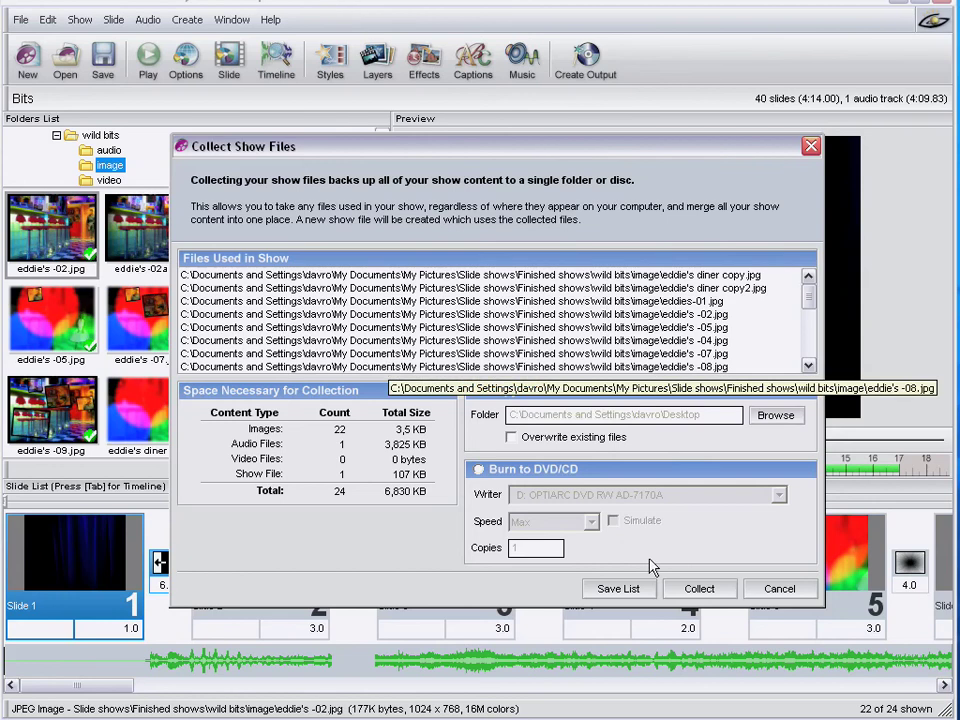
left_click(701, 591)
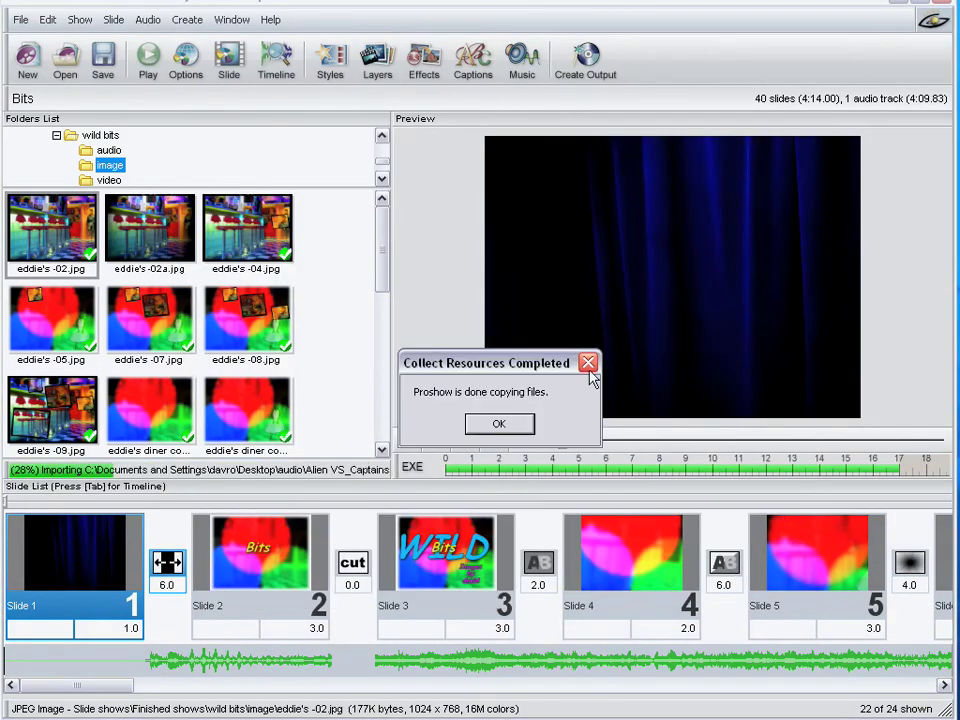
left_click(502, 425)
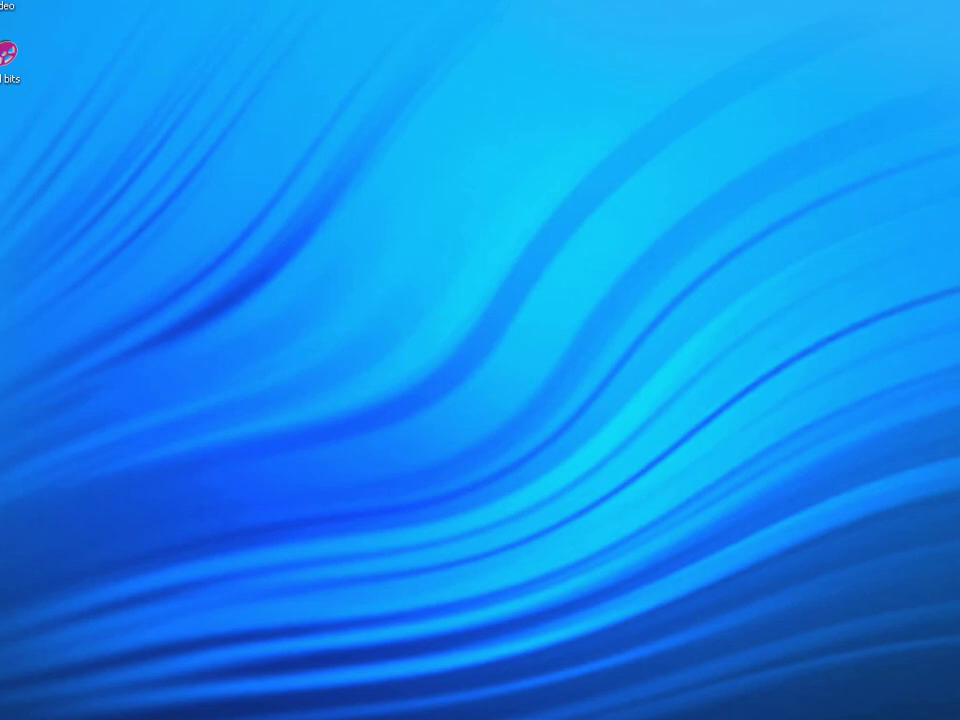
Spread the collected image folder and wild bits show file out on the desktop, and look through the image folder's pictures.
left_click_drag(110, 2, 259, 224)
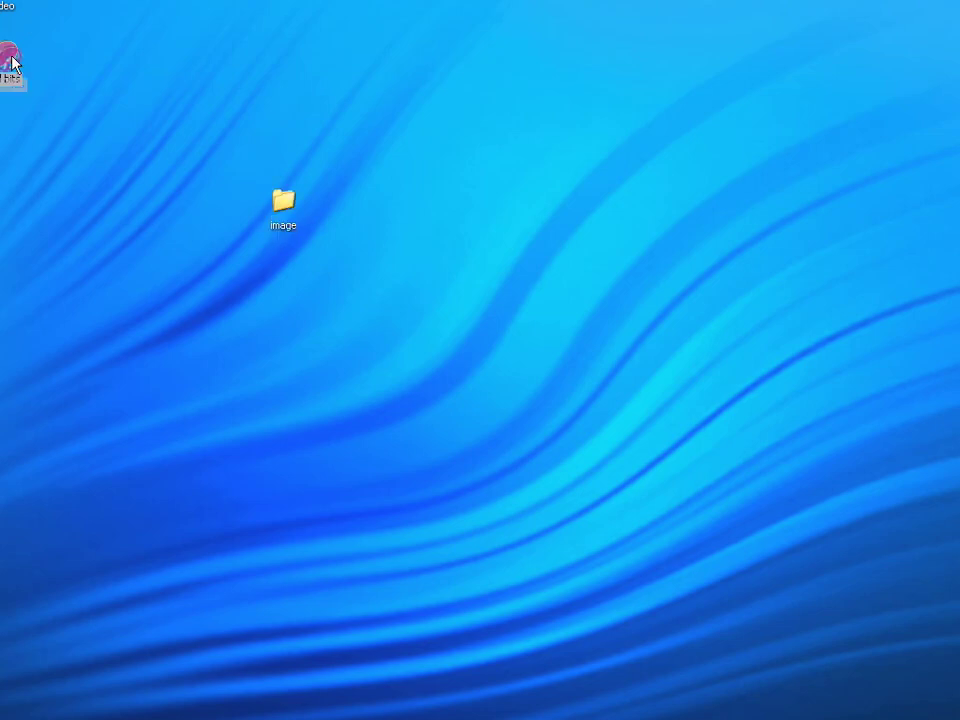
left_click(258, 227)
double_click(281, 203)
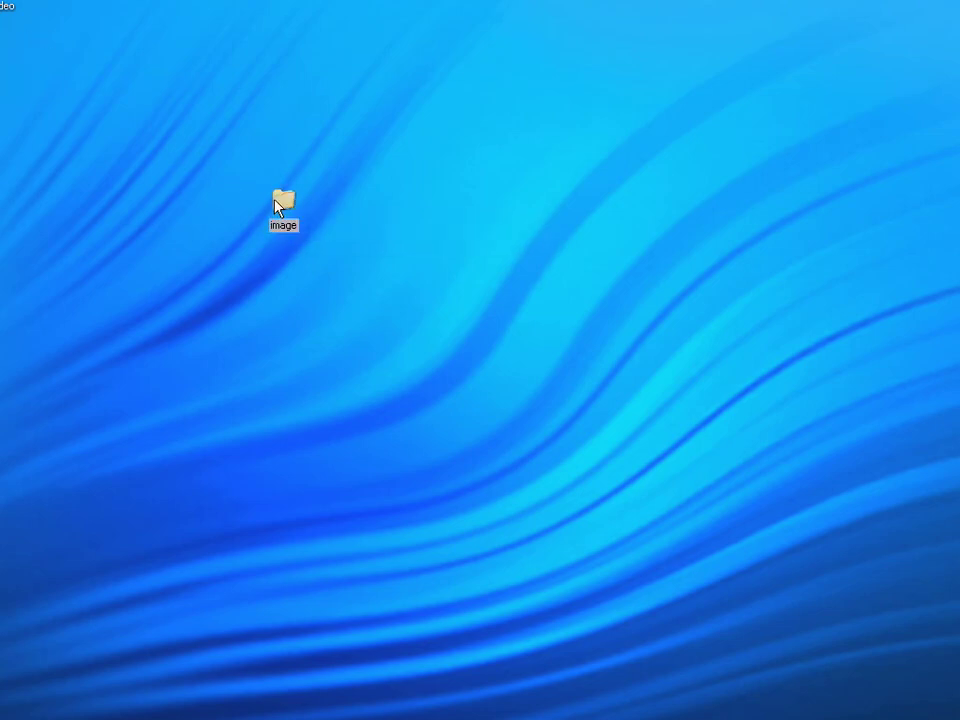
left_click_drag(287, 632, 709, 650)
left_click_drag(726, 540, 846, 568)
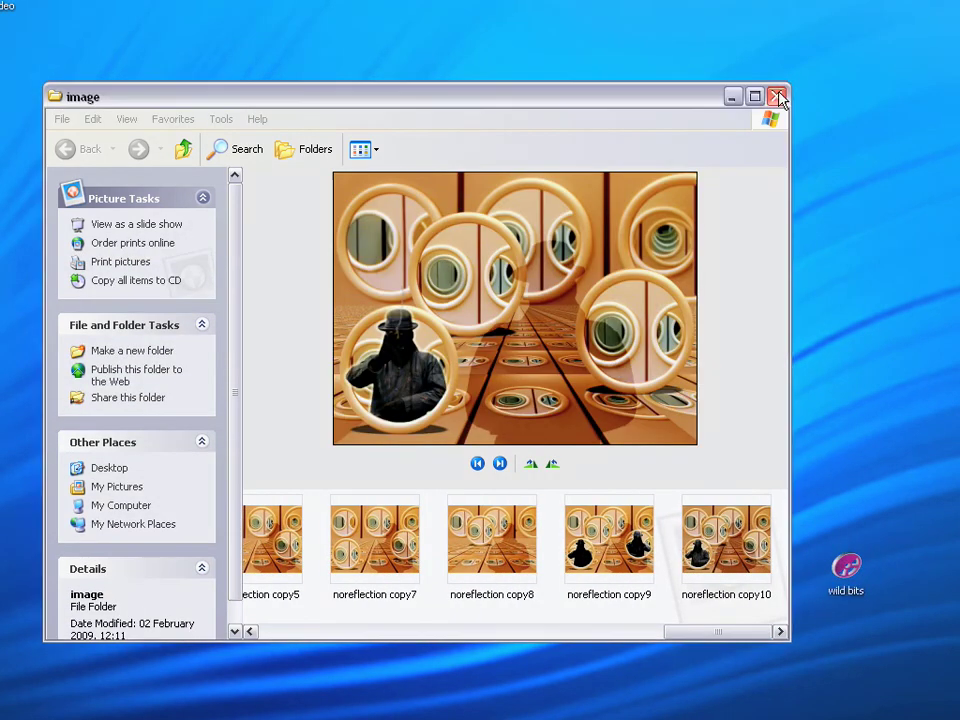
left_click(776, 96)
Move the video folder, audio folder and Desktopfilelist file into the open area of the desktop.
left_click_drag(8, 6, 402, 251)
left_click_drag(8, 6, 381, 457)
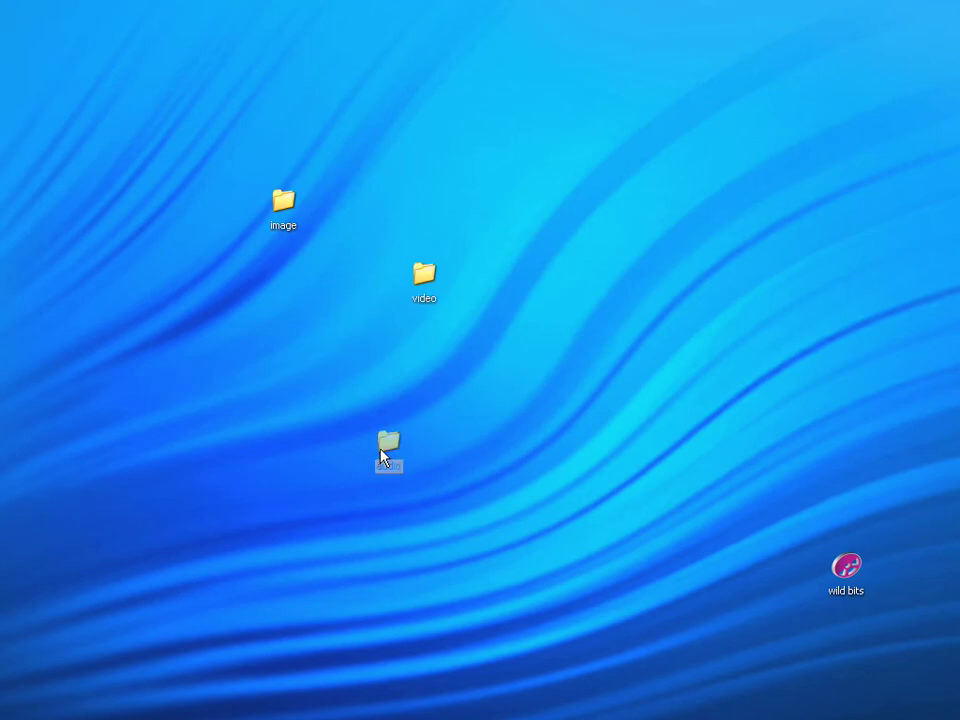
left_click_drag(8, 6, 378, 519)
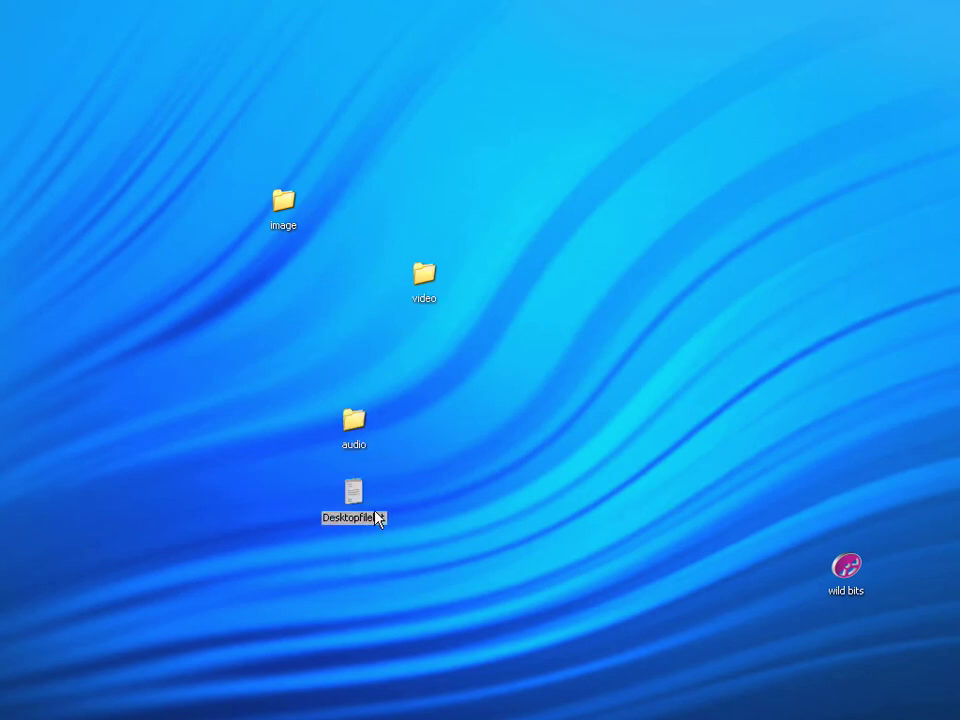
Examine the file paths listed in Desktopfilelist, and check the collected image folder for the BG_001 background picture.
double_click(355, 495)
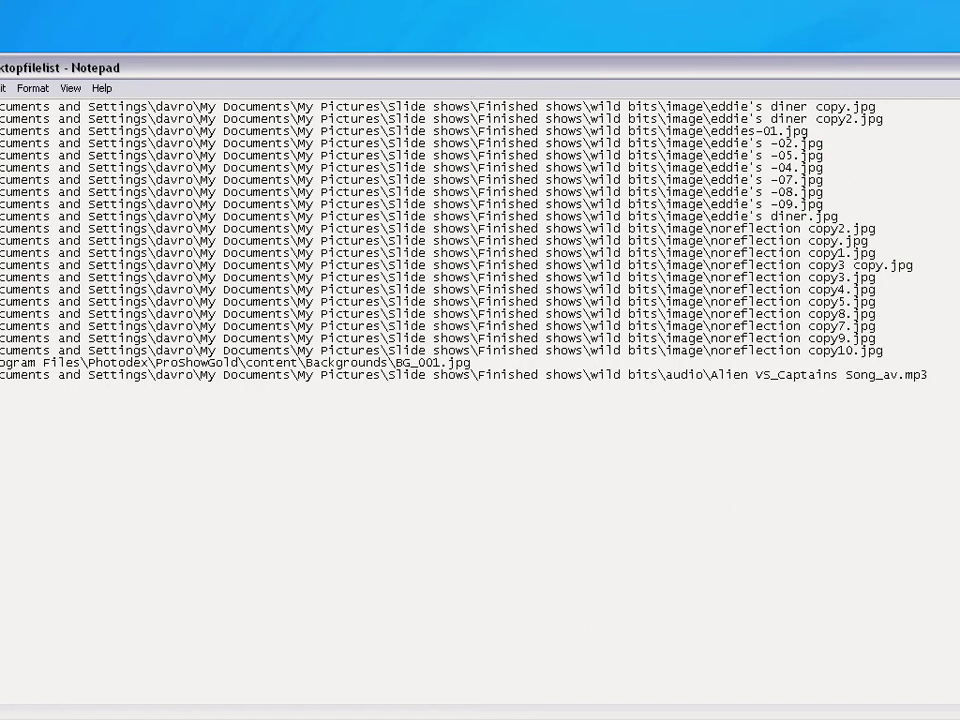
left_click_drag(958, 704, 915, 670)
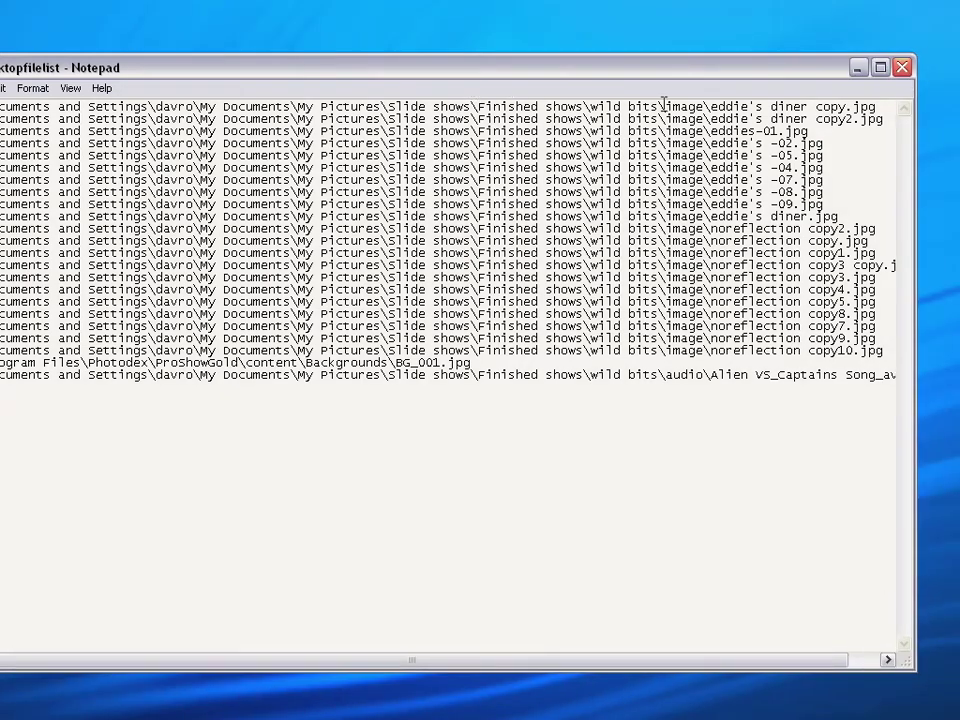
left_click_drag(688, 73, 711, 74)
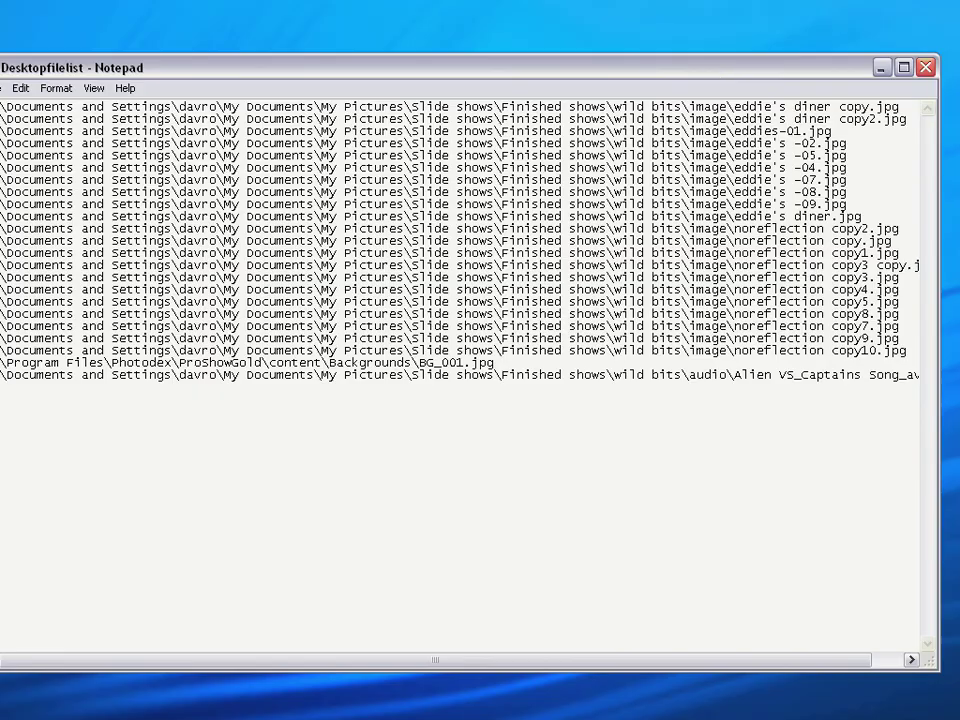
left_click(926, 68)
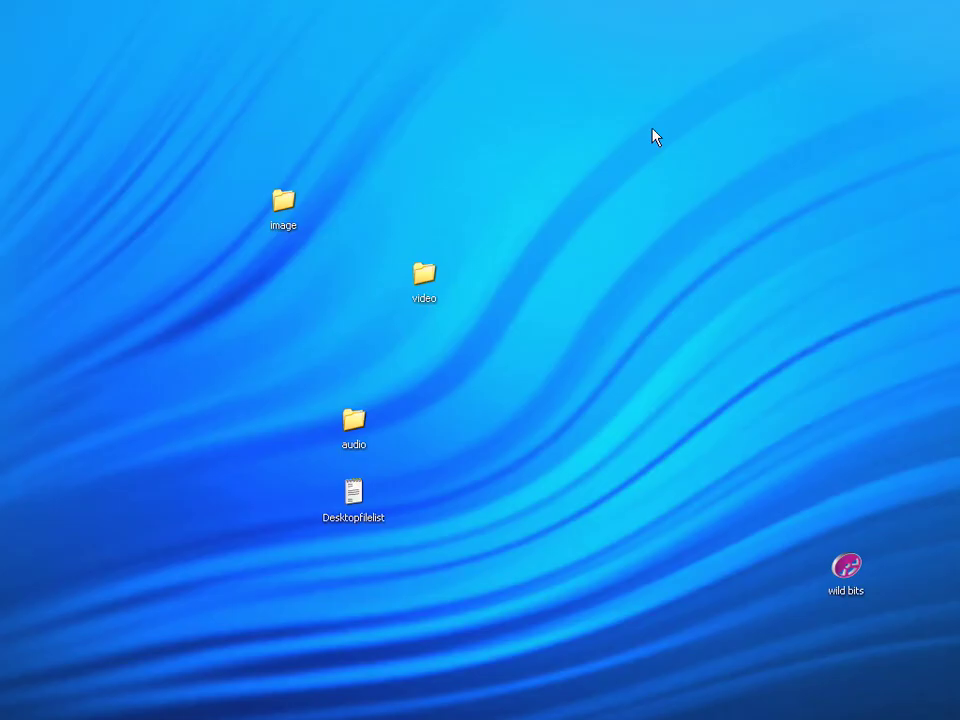
double_click(283, 207)
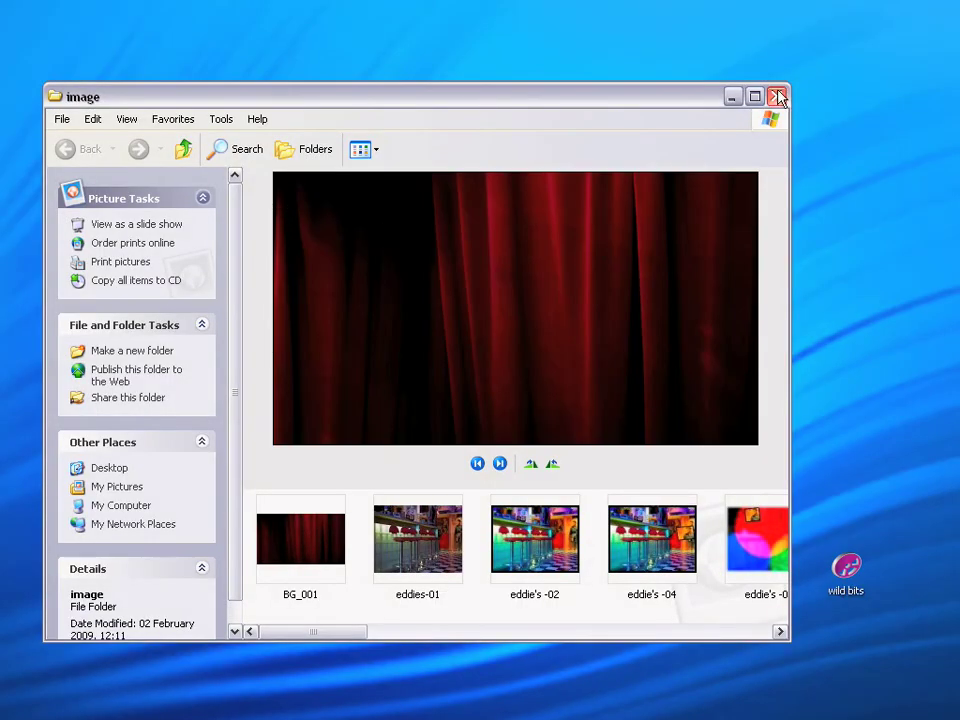
left_click(777, 97)
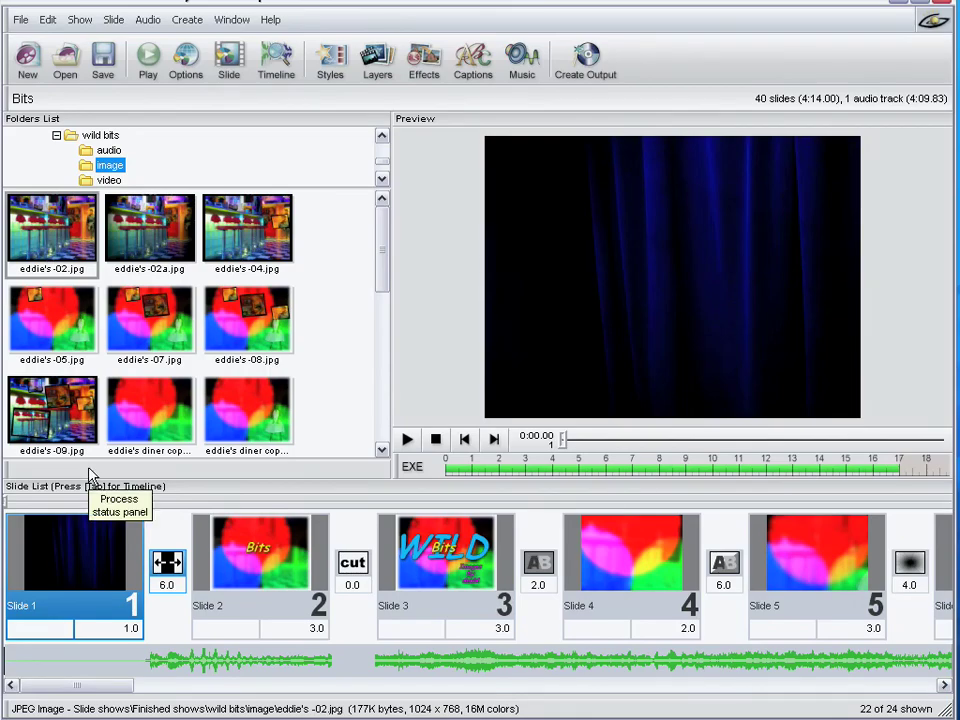
Return to ProShow Gold, play the beginning of the show from slide 1, and stop the playback.
left_click(408, 440)
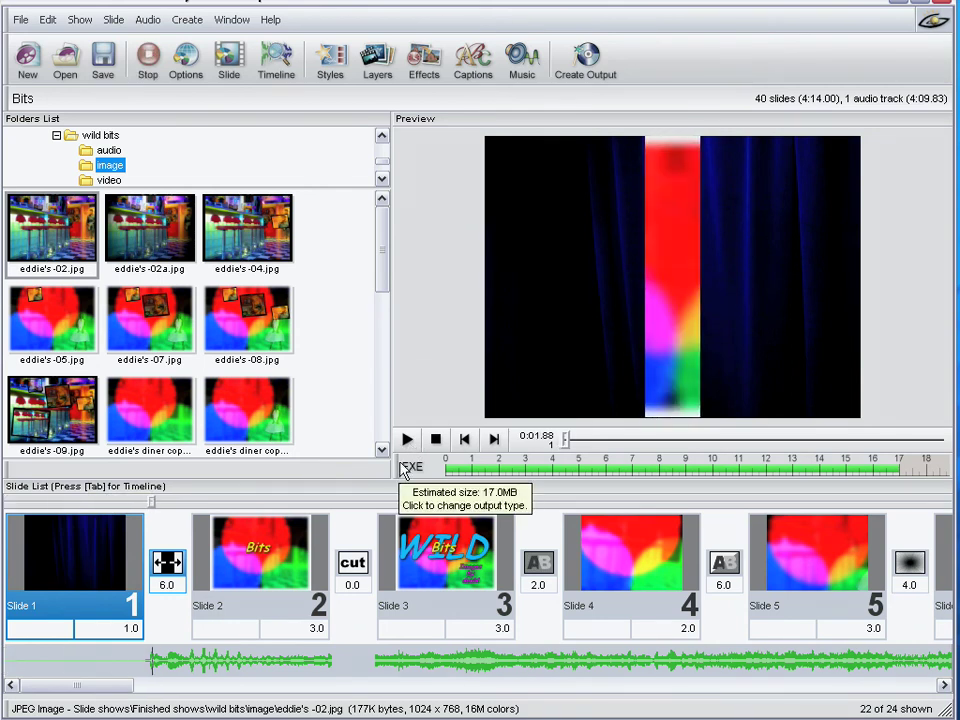
left_click(436, 440)
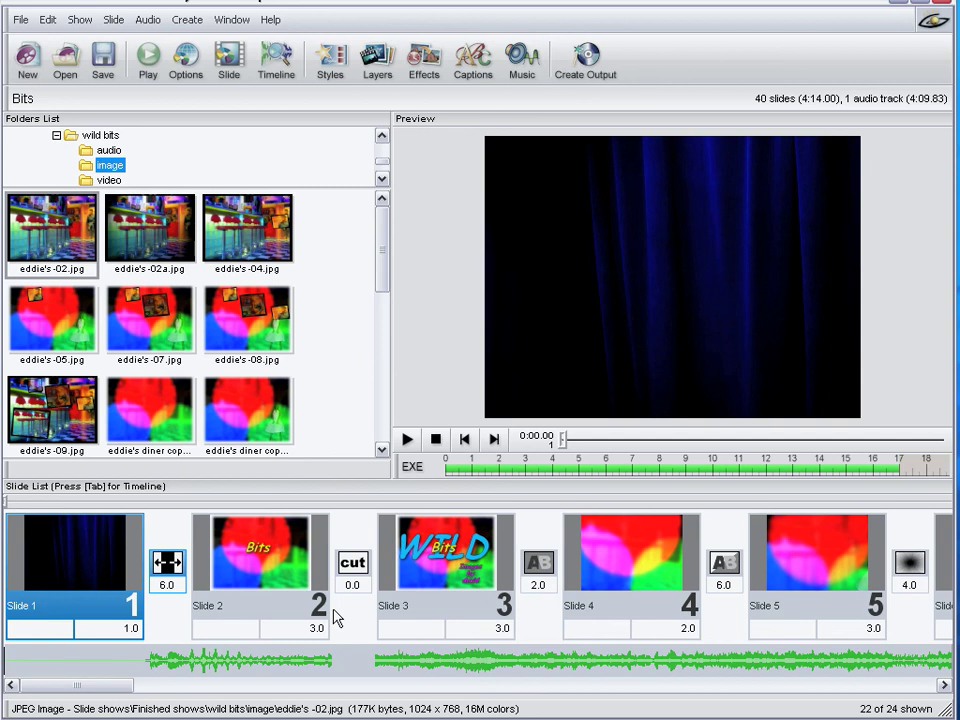